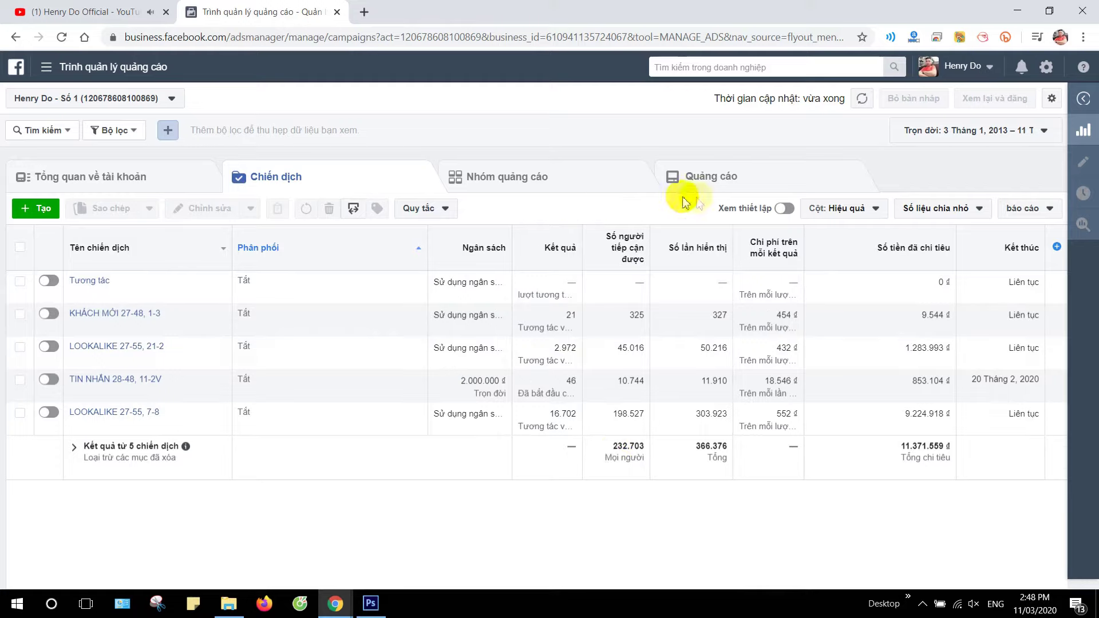
Open column customization (Tùy chỉnh cột) for the campaign table and review the list of selected columns.
click(862, 212)
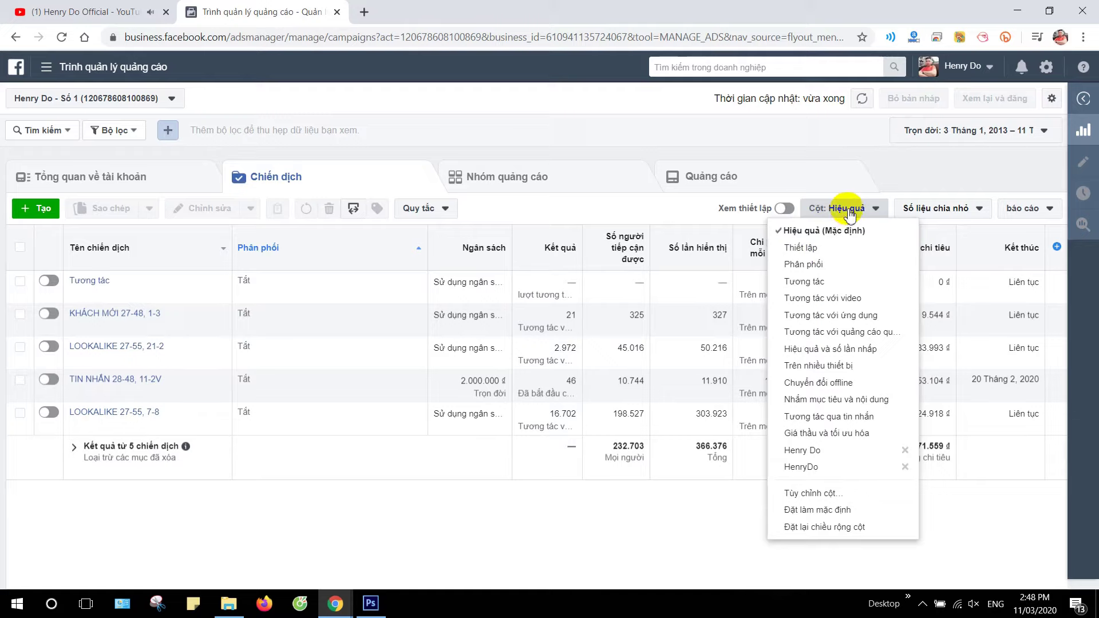
click(821, 495)
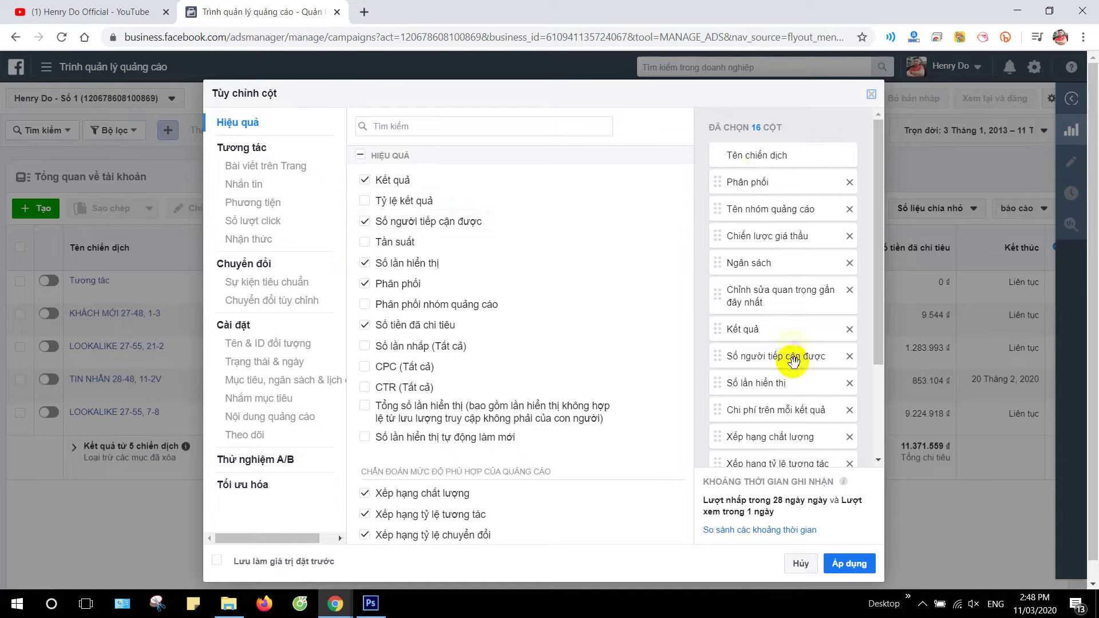
scroll(793, 360, down, 3)
scroll(775, 366, up, 3)
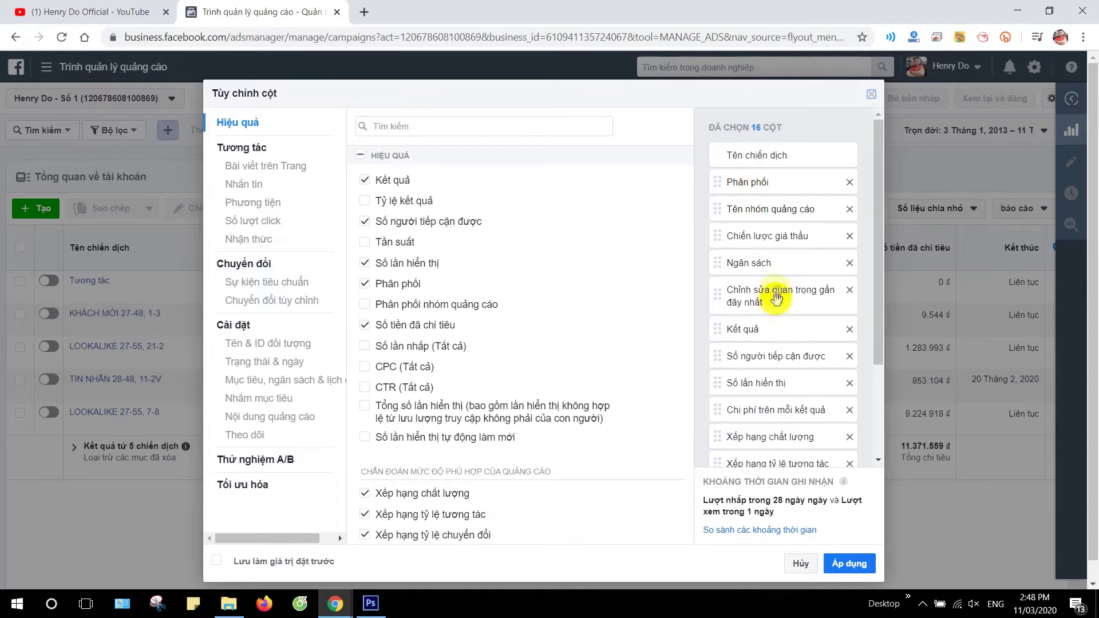
scroll(802, 355, down, 3)
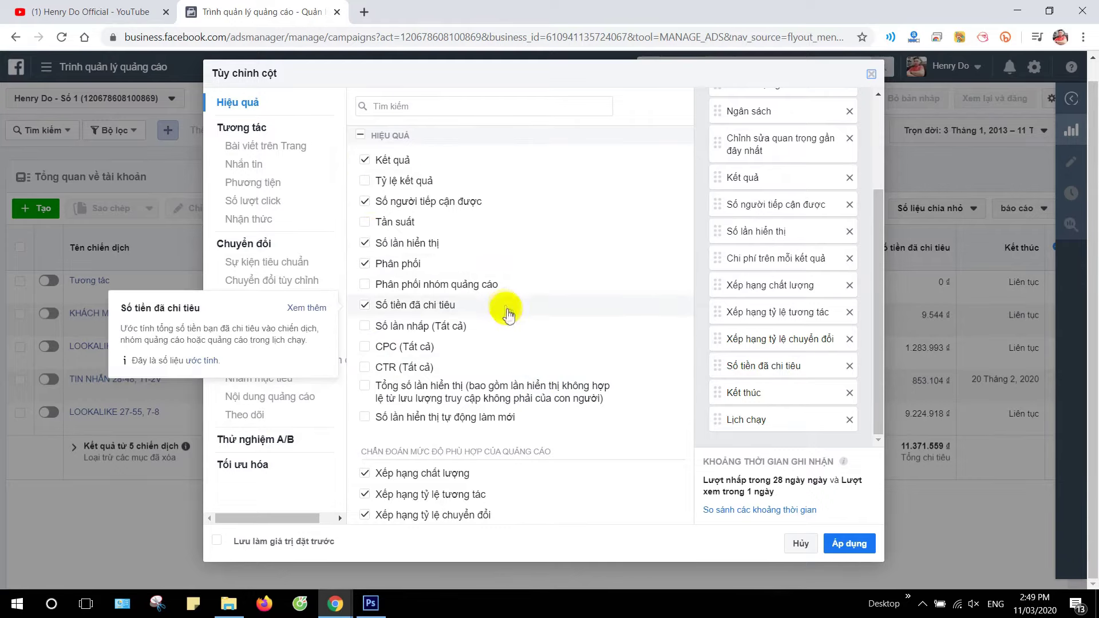
Add the CTR (Tất cả), CPC (Tất cả) and Tần suất performance metrics to the selected columns.
scroll(527, 328, down, 6)
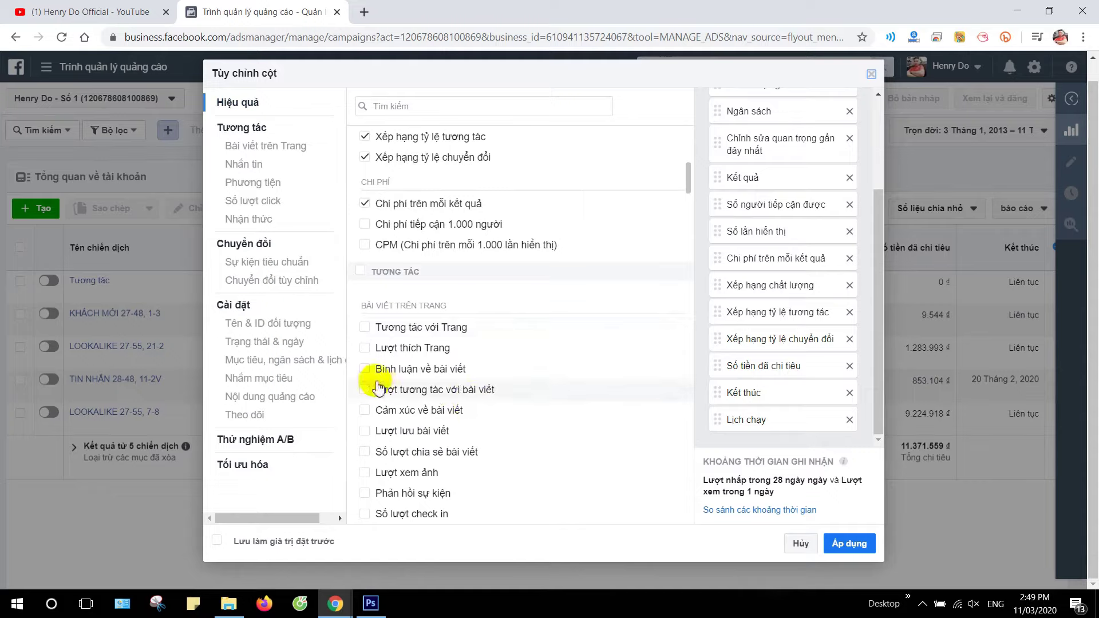
mouse_move(531, 375)
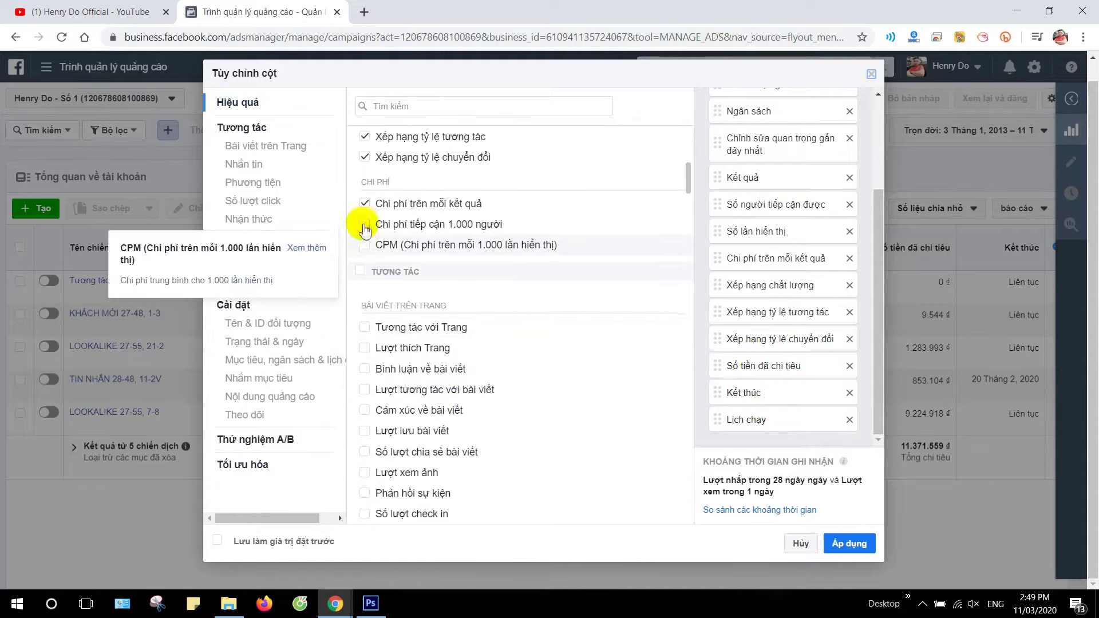
mouse_move(367, 229)
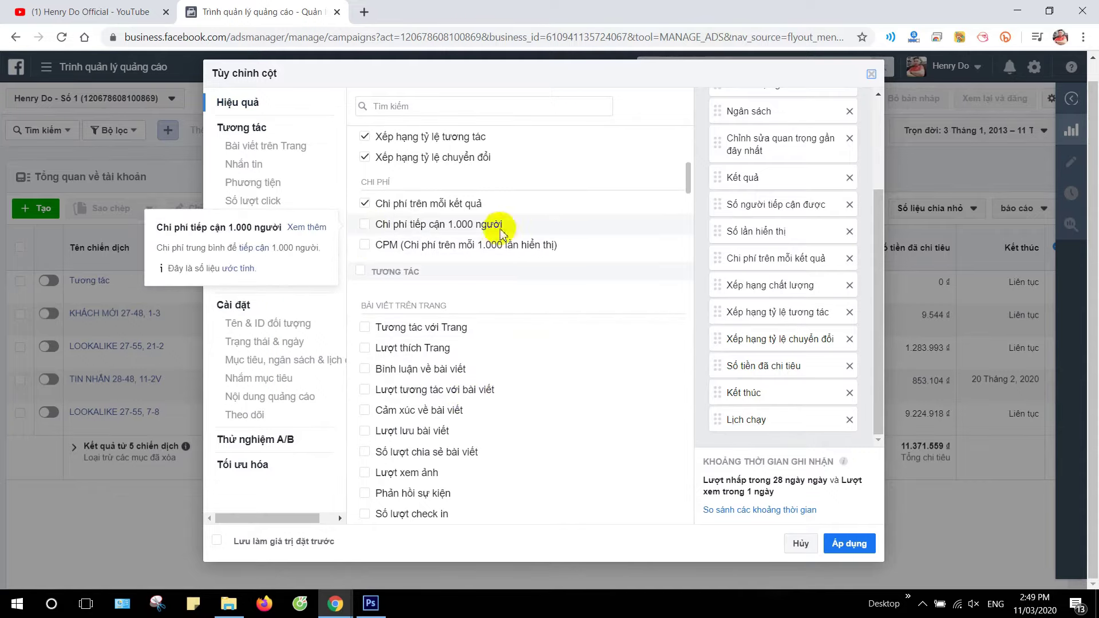
scroll(503, 294, down, 5)
scroll(479, 319, up, 5)
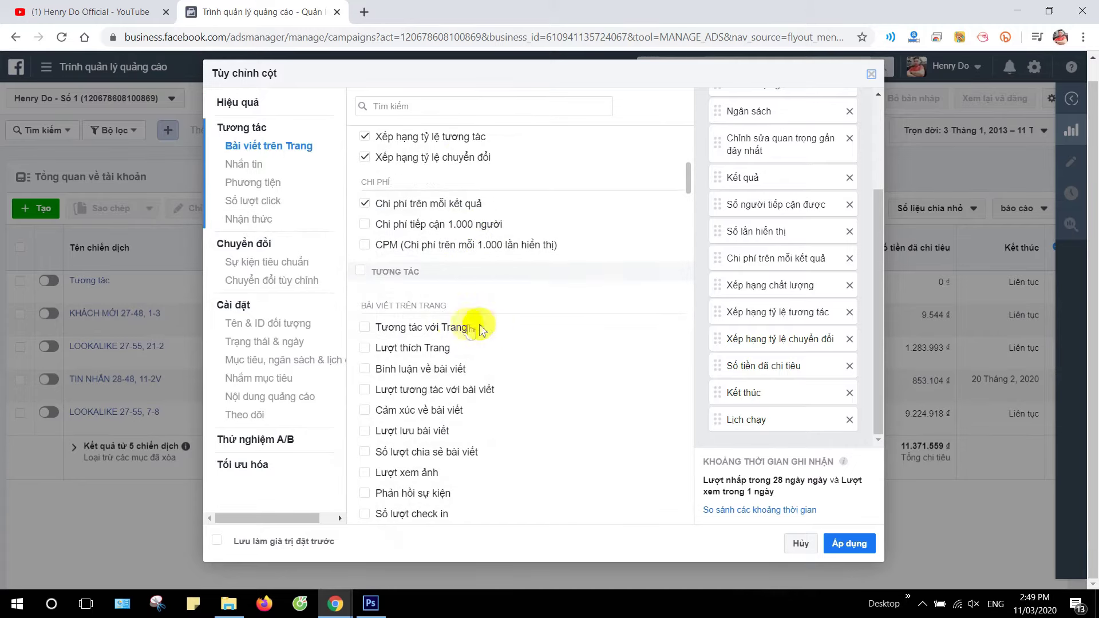
scroll(367, 249, up, 5)
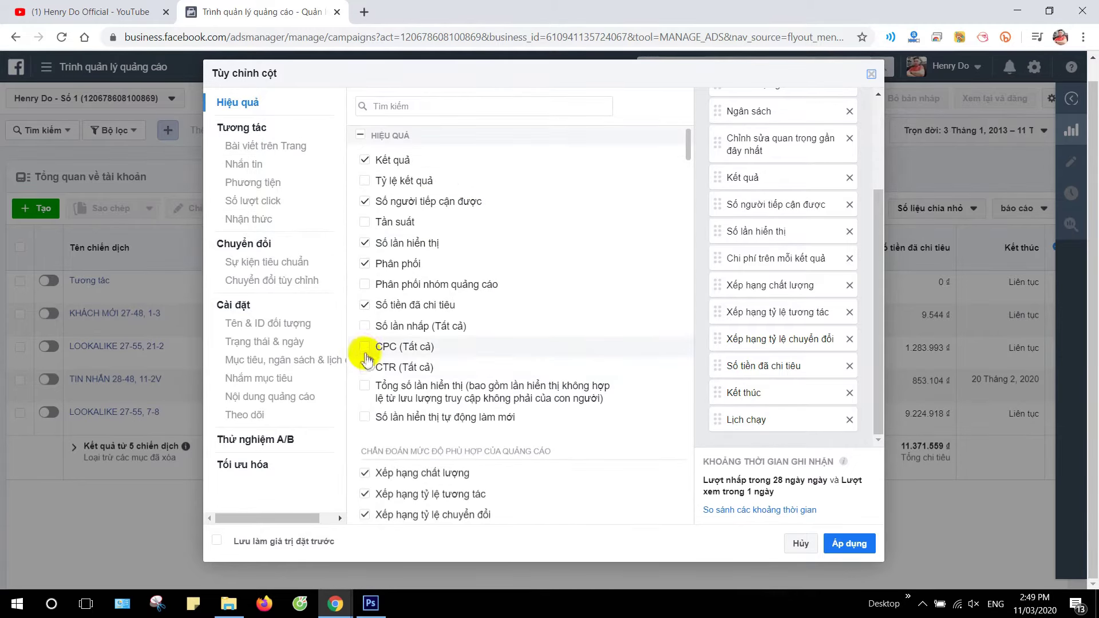
click(365, 368)
click(365, 347)
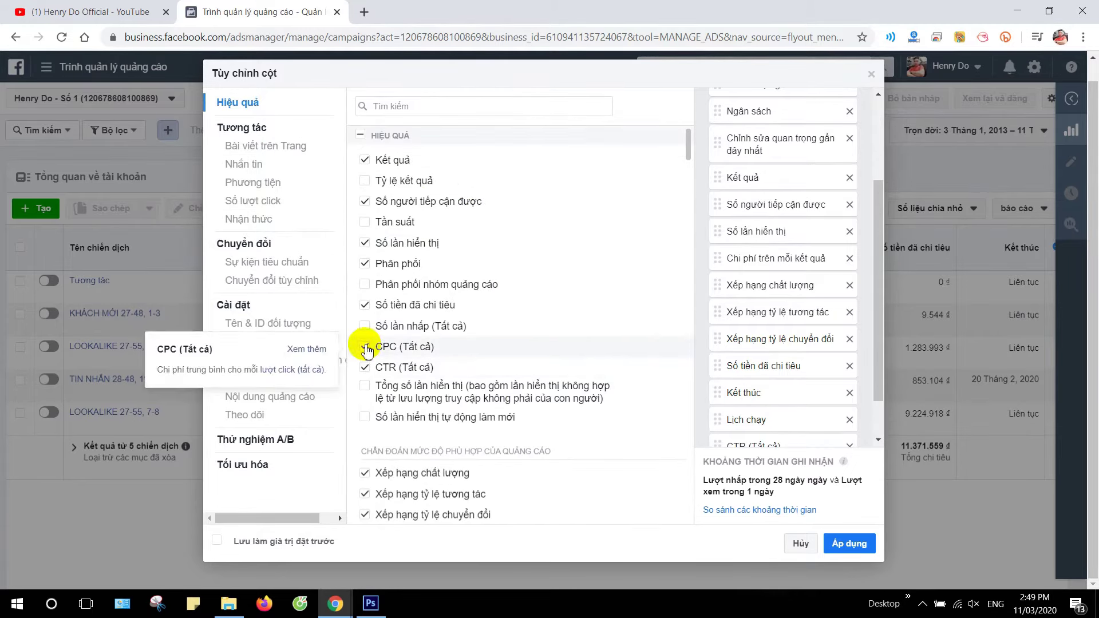
click(365, 222)
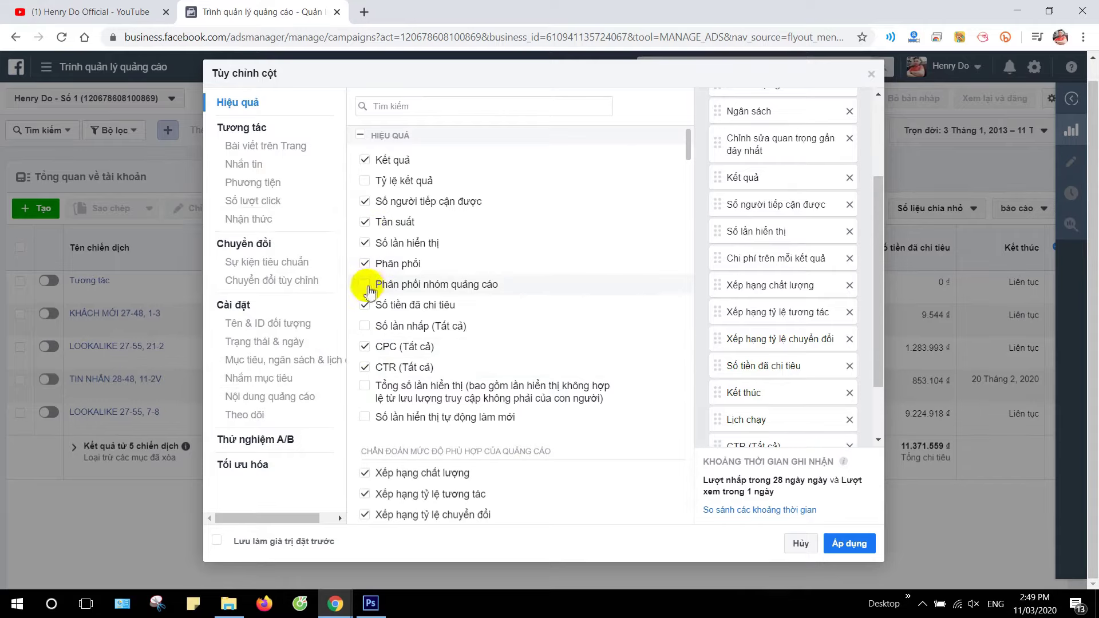
Add the cost metrics CPM (Chi phí trên mỗi 1.000 lần hiển thị) and Chi phí tiếp cận 1.000 người as columns.
scroll(401, 344, down, 5)
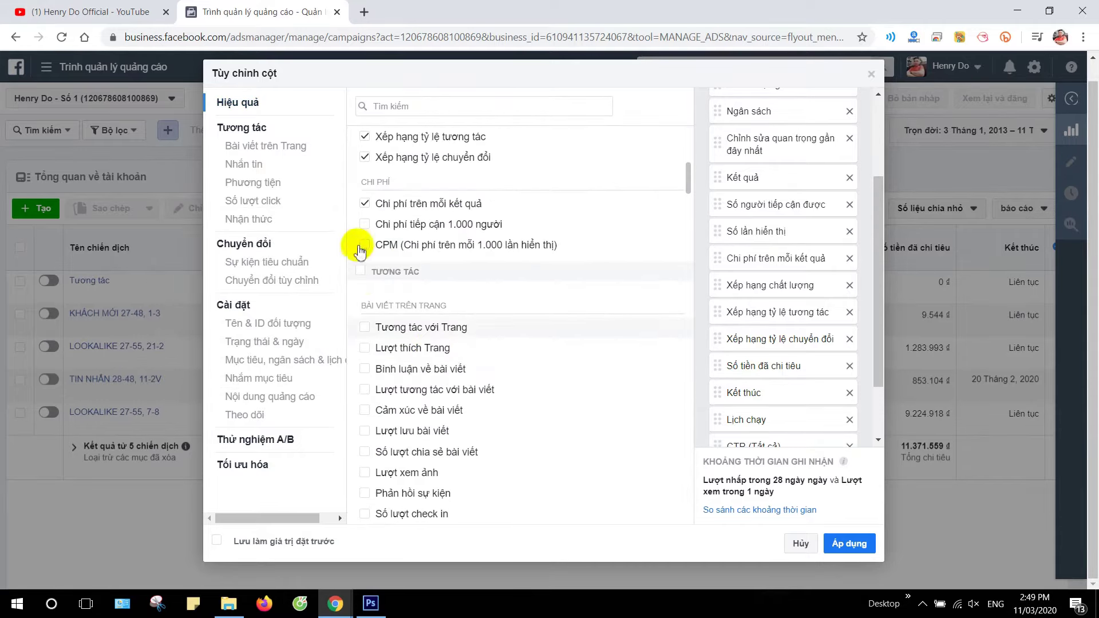
click(367, 245)
click(364, 224)
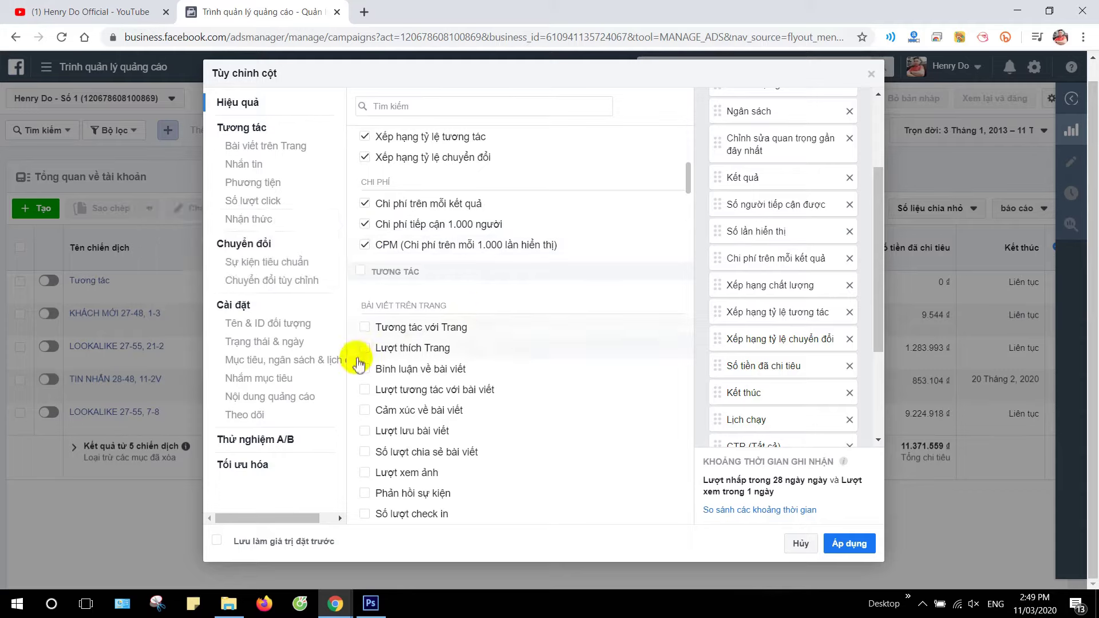
Add the engagement metrics Bình luận về bài viết and Quan hệ kết nối mới qua tin nhắn as columns.
click(366, 370)
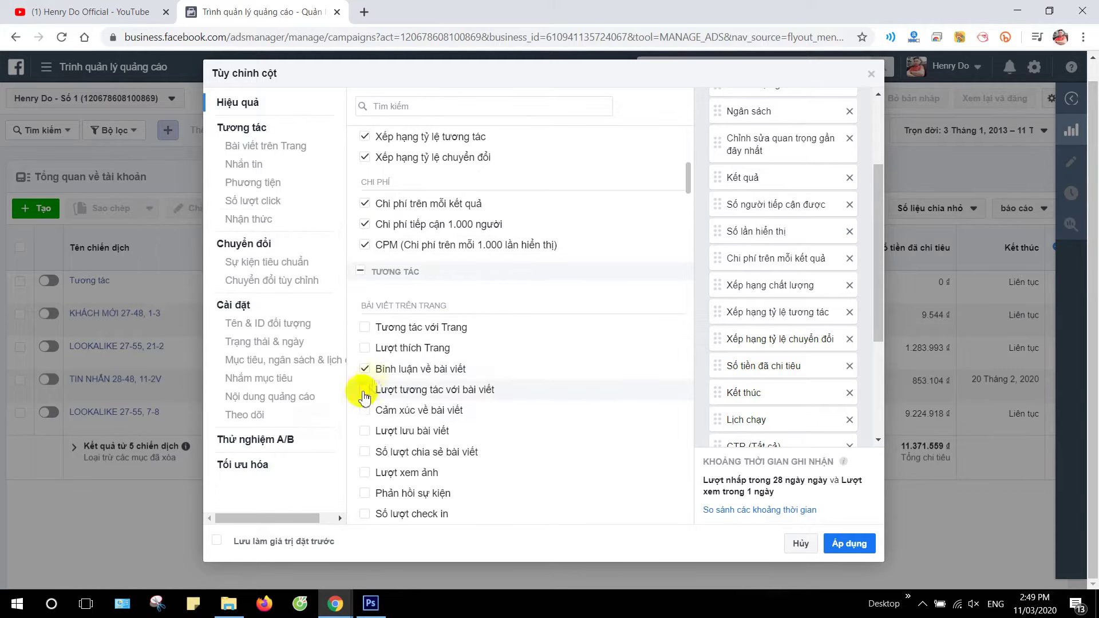
scroll(391, 402, down, 6)
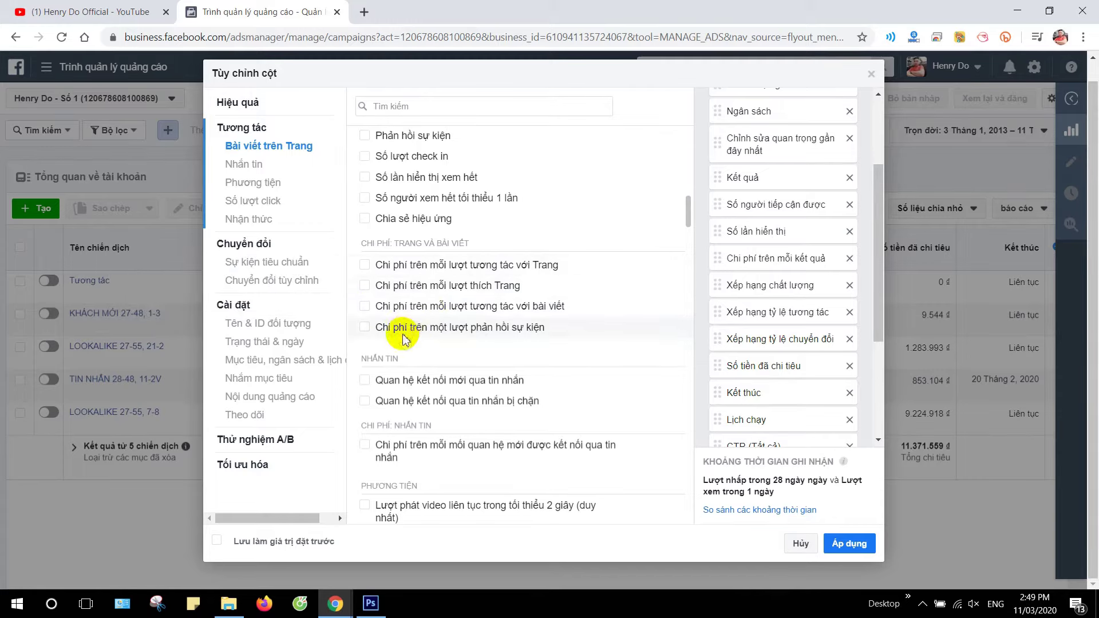
scroll(412, 320, down, 3)
click(370, 203)
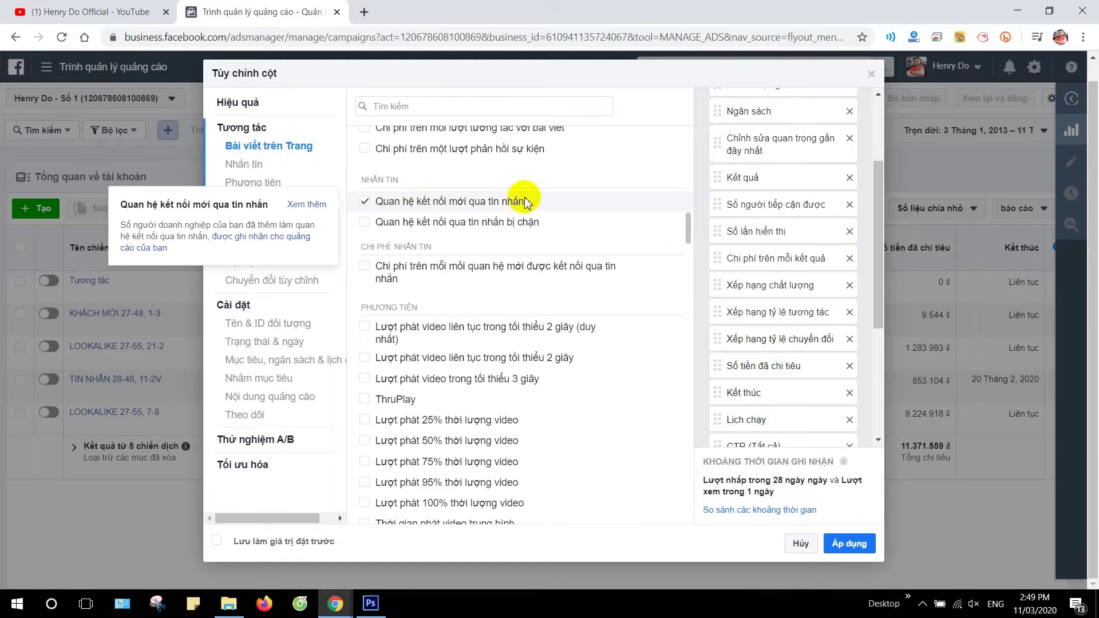
Examine the available media metrics, the click metrics (Số lượt click) and the cost-per-click metrics (Chi phí: Số lần nhấp).
scroll(582, 269, down, 3)
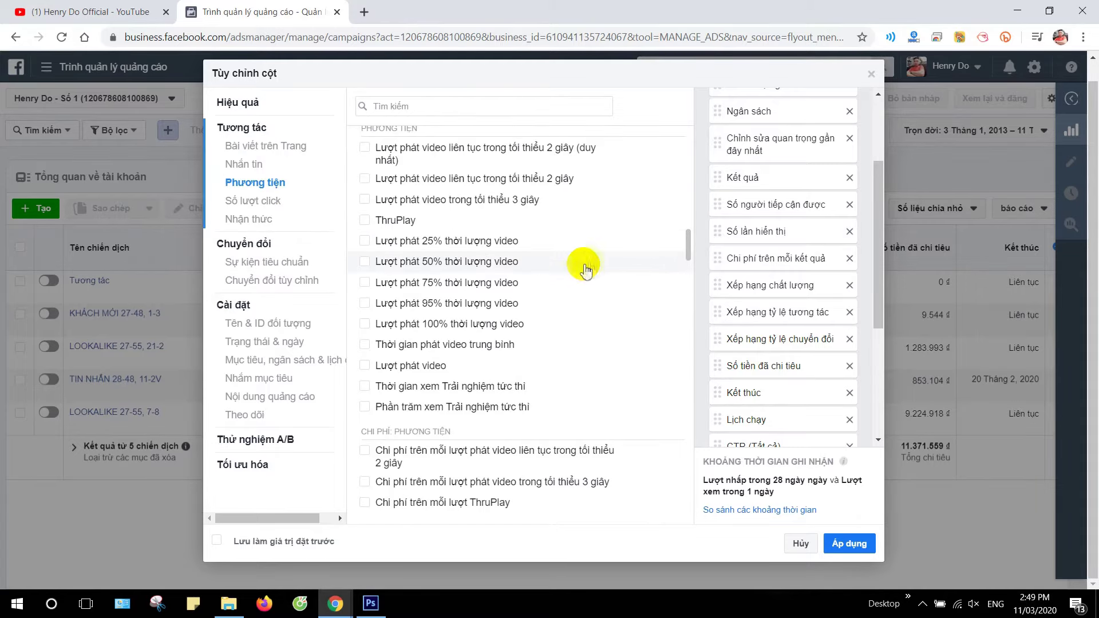
scroll(585, 269, down, 5)
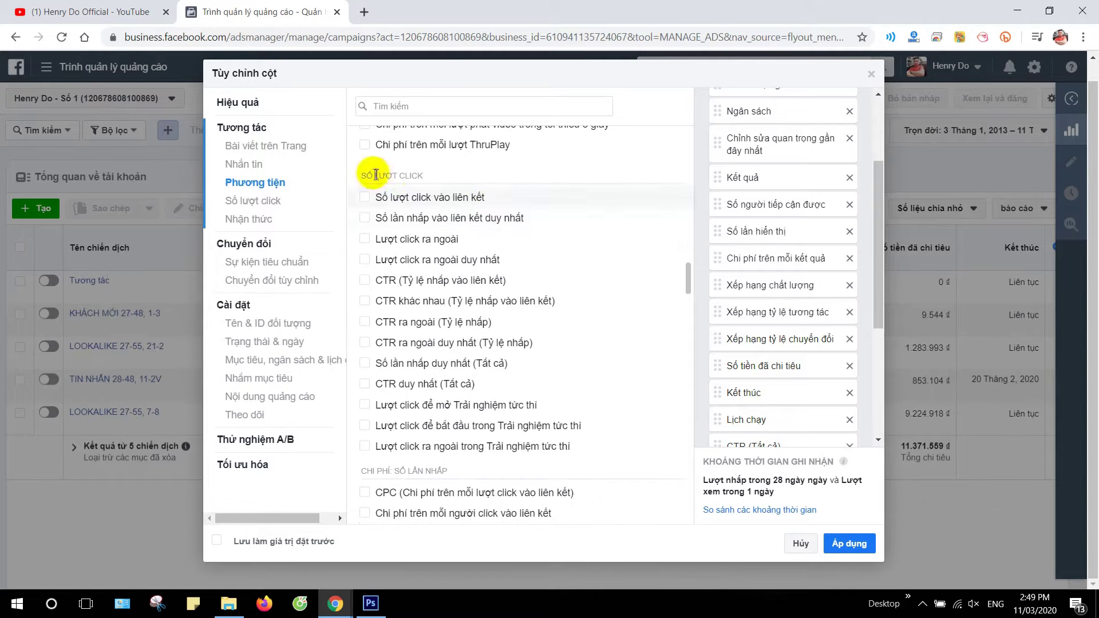
drag(363, 175, 430, 179)
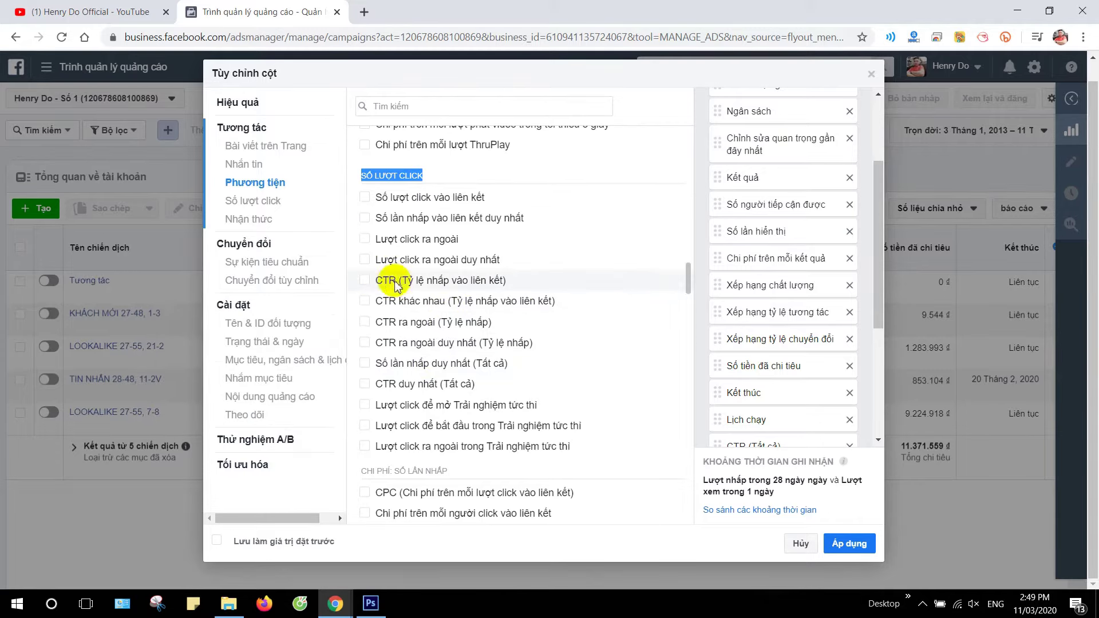
mouse_move(498, 280)
mouse_move(395, 305)
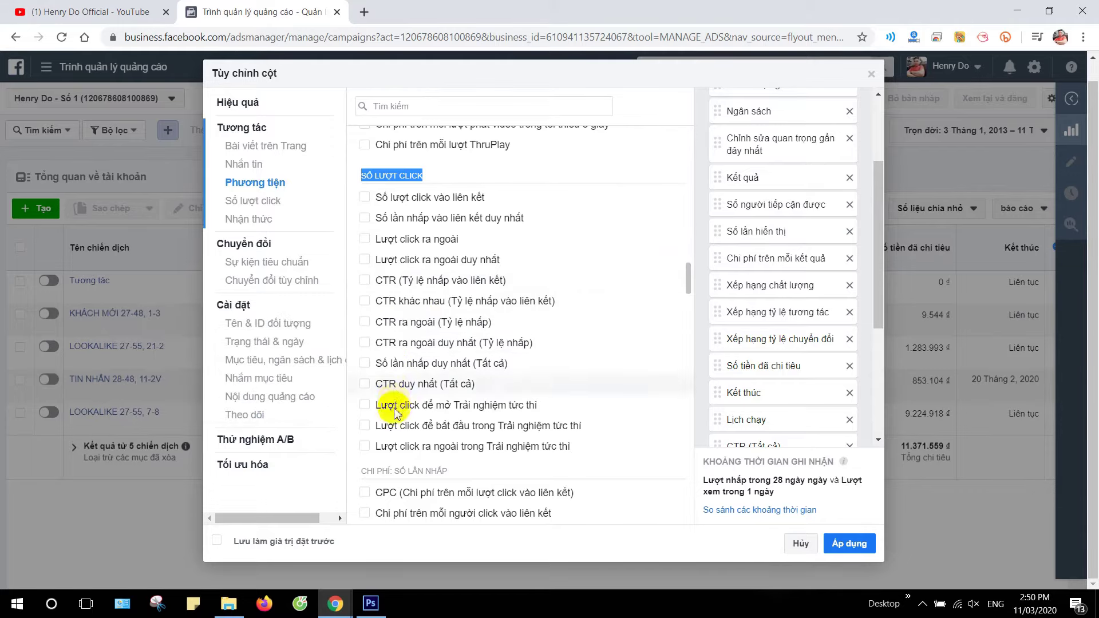
mouse_move(395, 277)
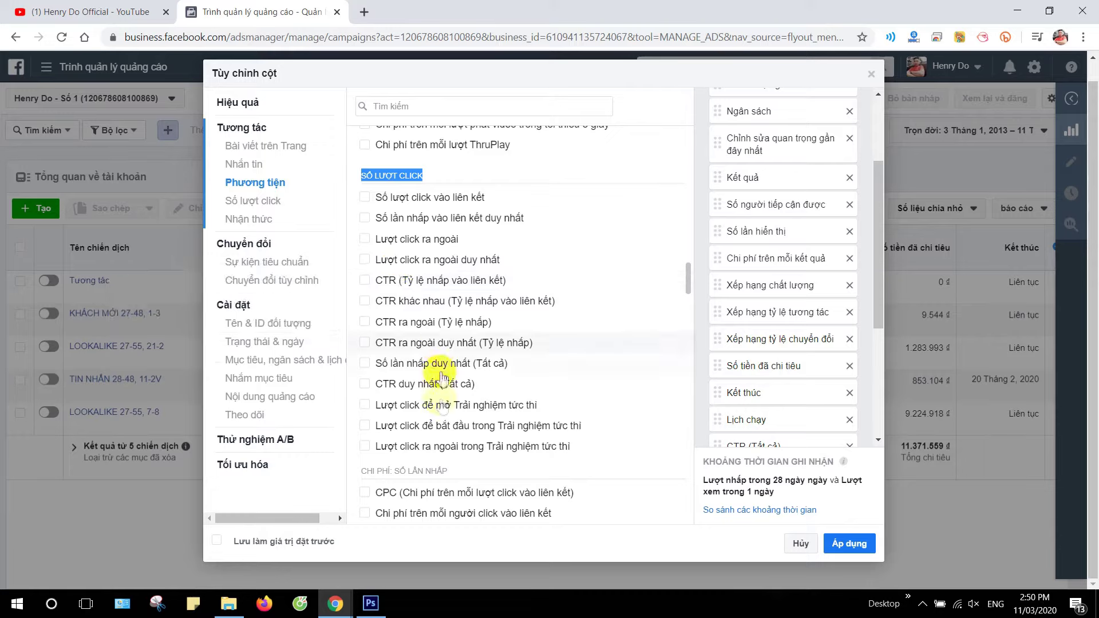
mouse_move(381, 403)
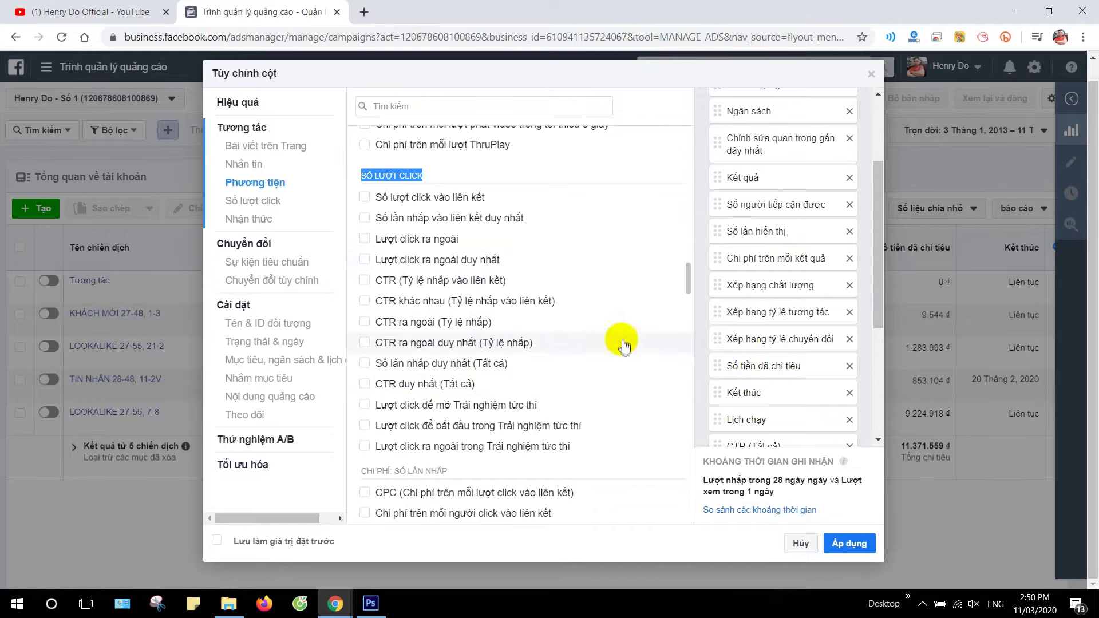
scroll(627, 351, down, 3)
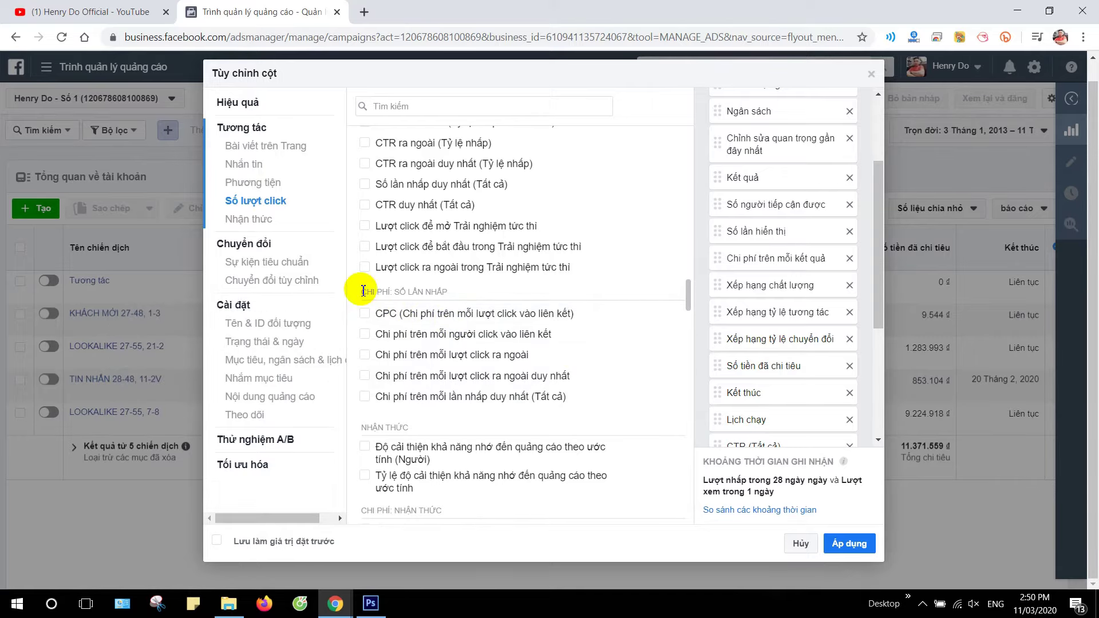
drag(359, 291, 441, 291)
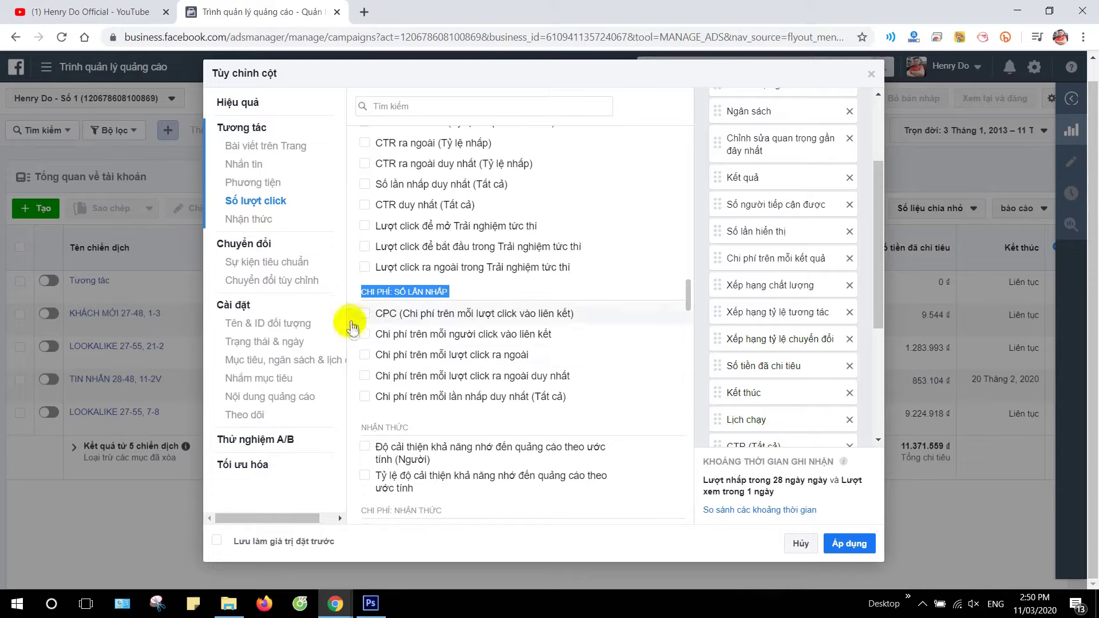
Examine the conversion metrics, including the standard events (Sự kiện tiêu chuẩn) and custom conversions (Chuyển đổi tùy chỉnh).
scroll(362, 320, down, 10)
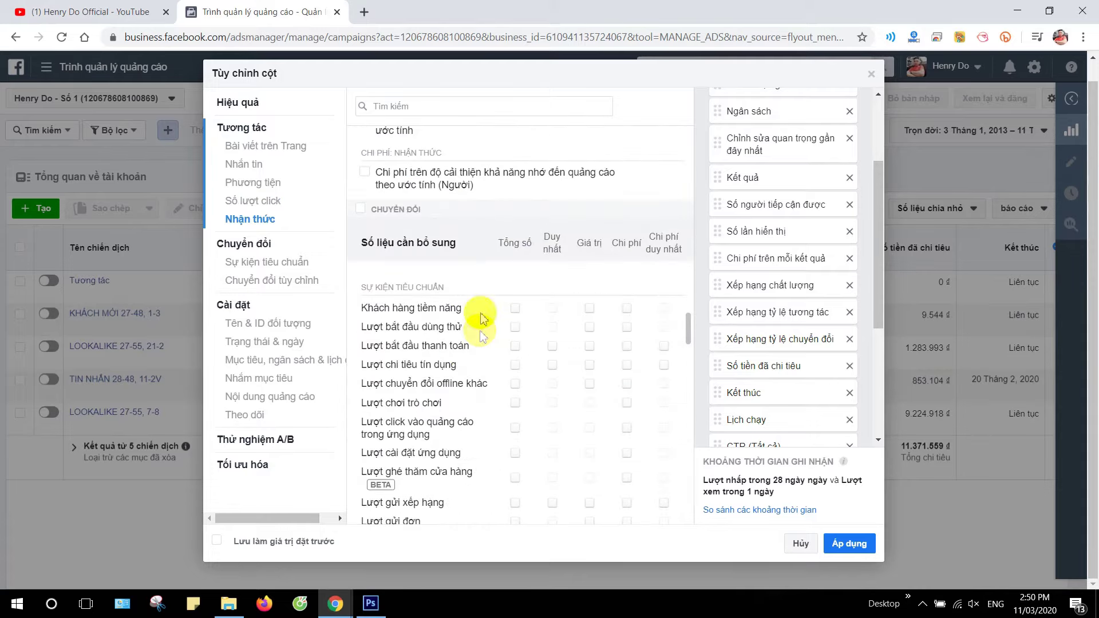
scroll(462, 314, down, 5)
scroll(461, 299, up, 5)
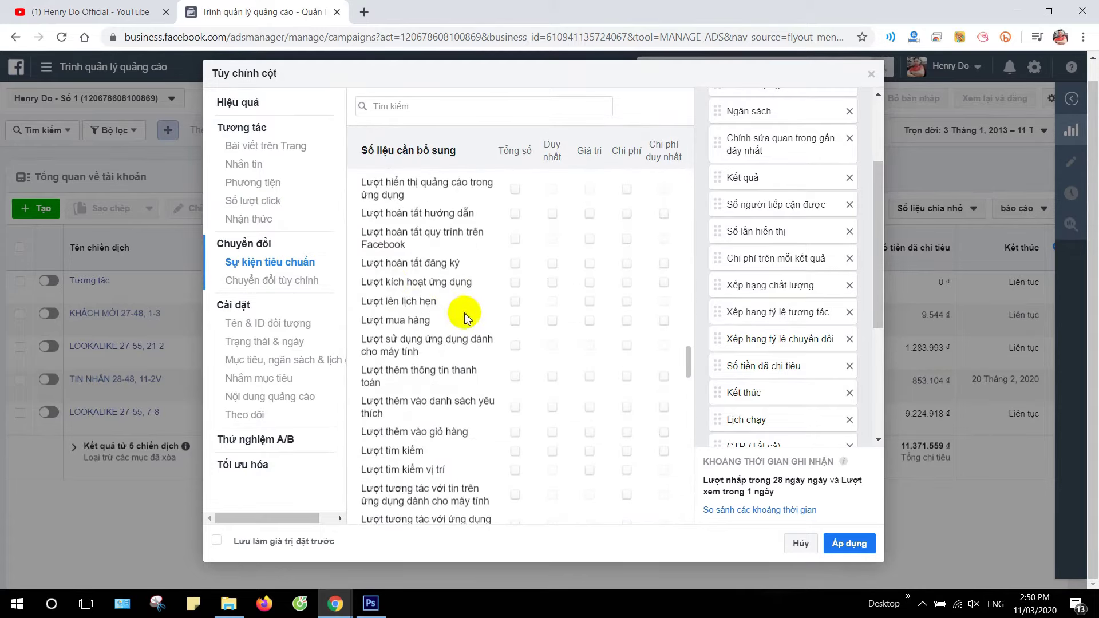
scroll(461, 314, up, 3)
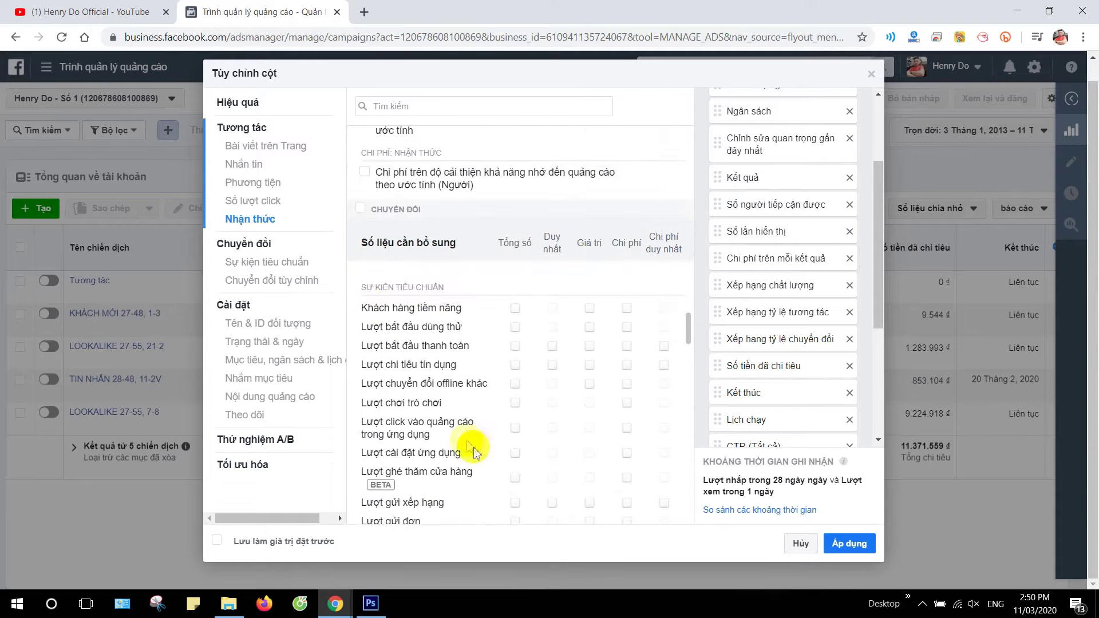
scroll(466, 449, down, 3)
scroll(453, 378, down, 5)
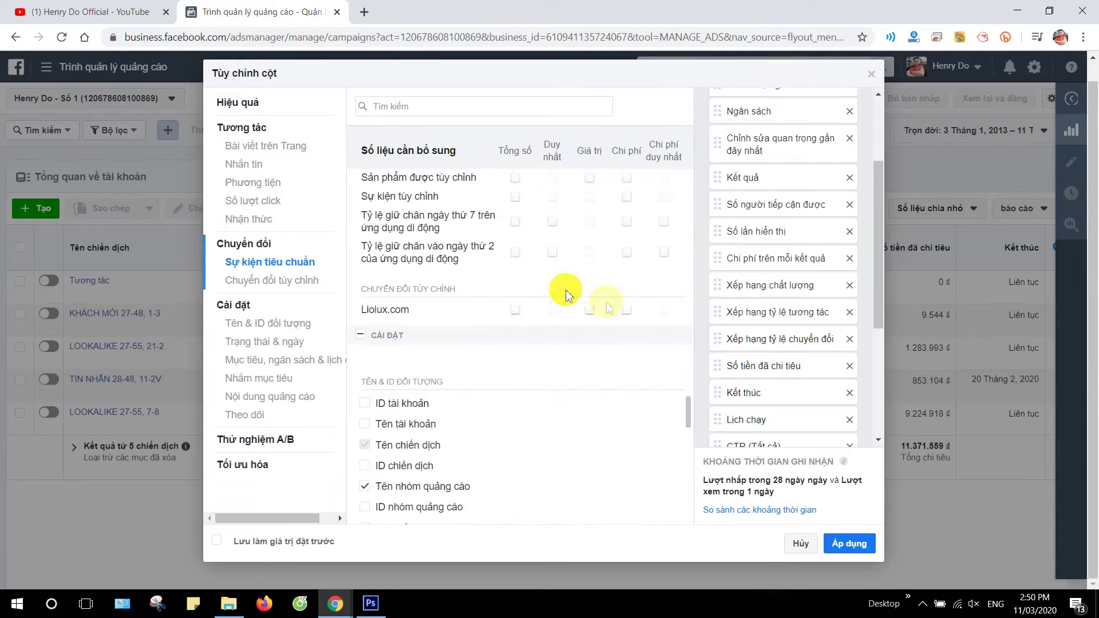
Examine the settings columns (Cài đặt), from object names and dates through budget, targeting and ad content to tracking.
scroll(571, 391, down, 3)
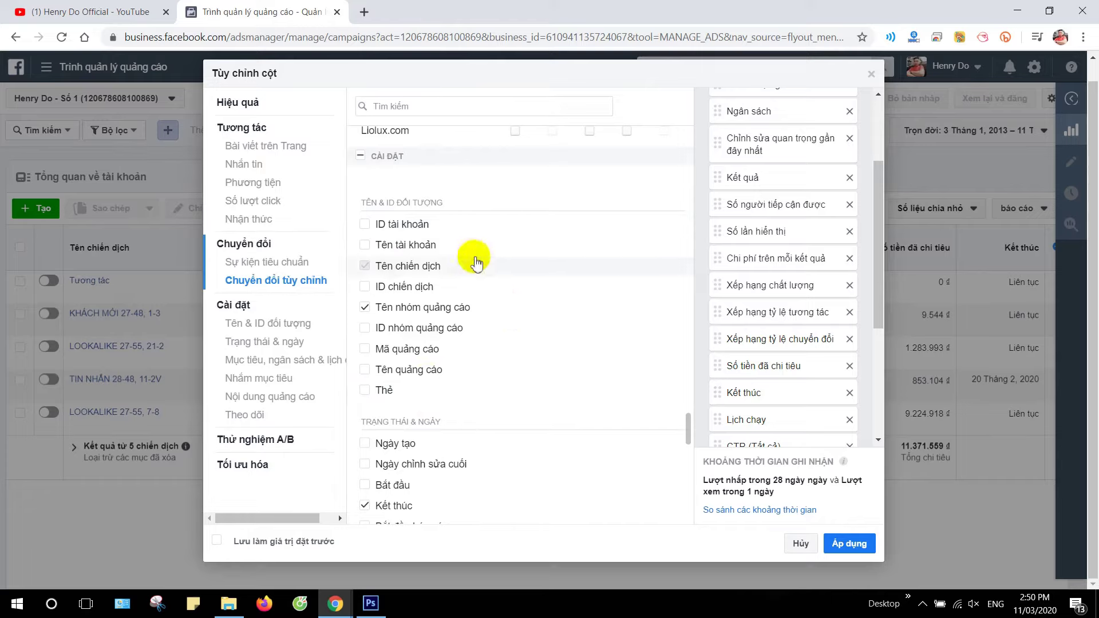
scroll(504, 315, down, 3)
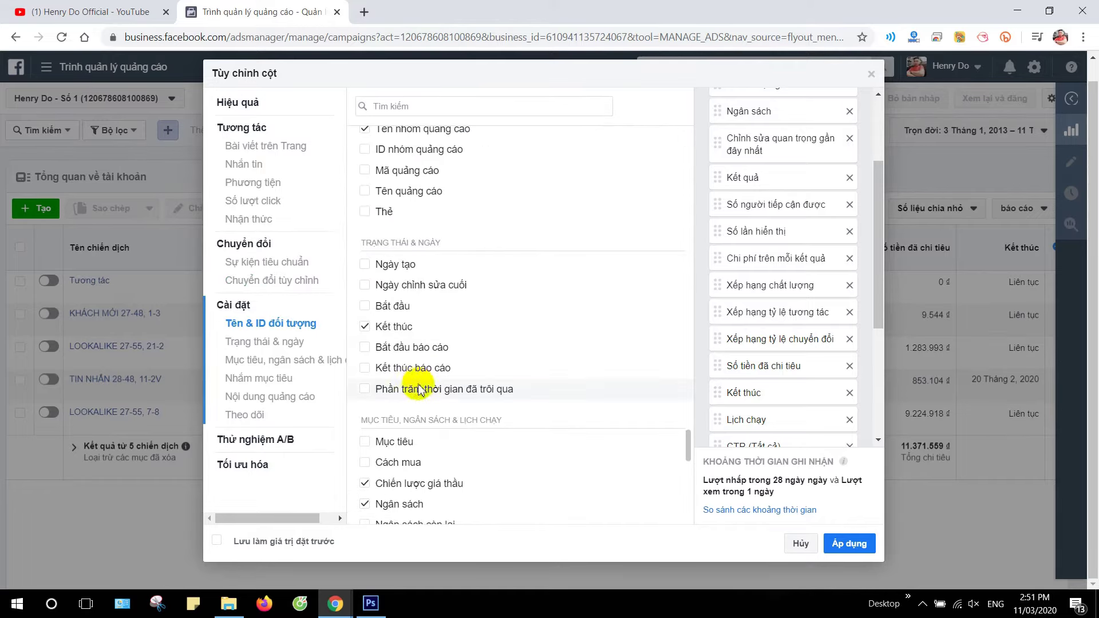
click(364, 327)
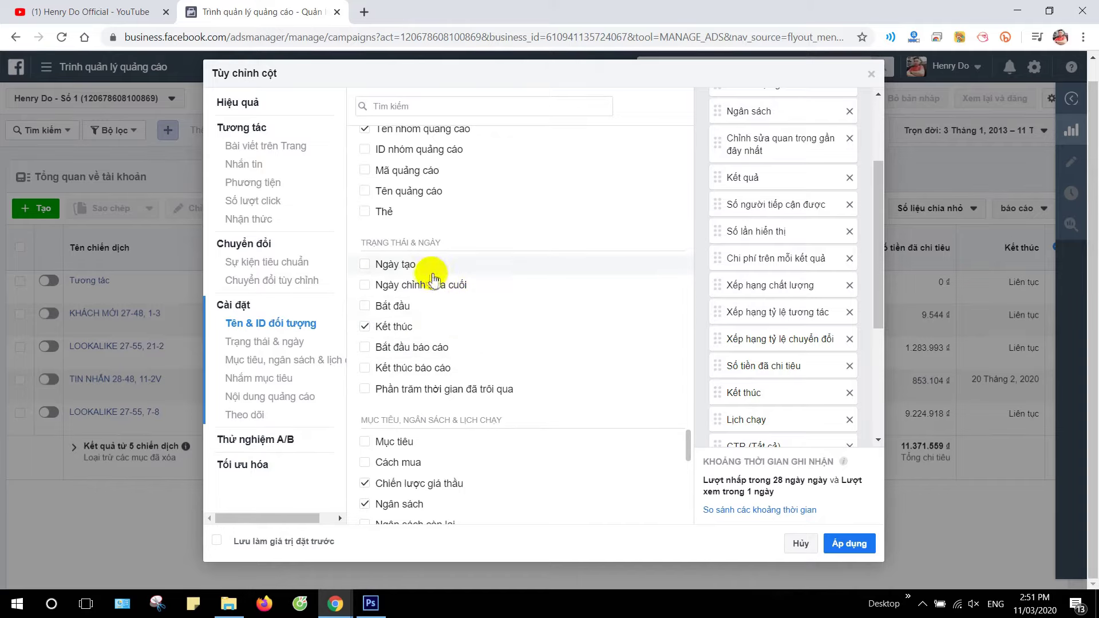
scroll(570, 350, down, 3)
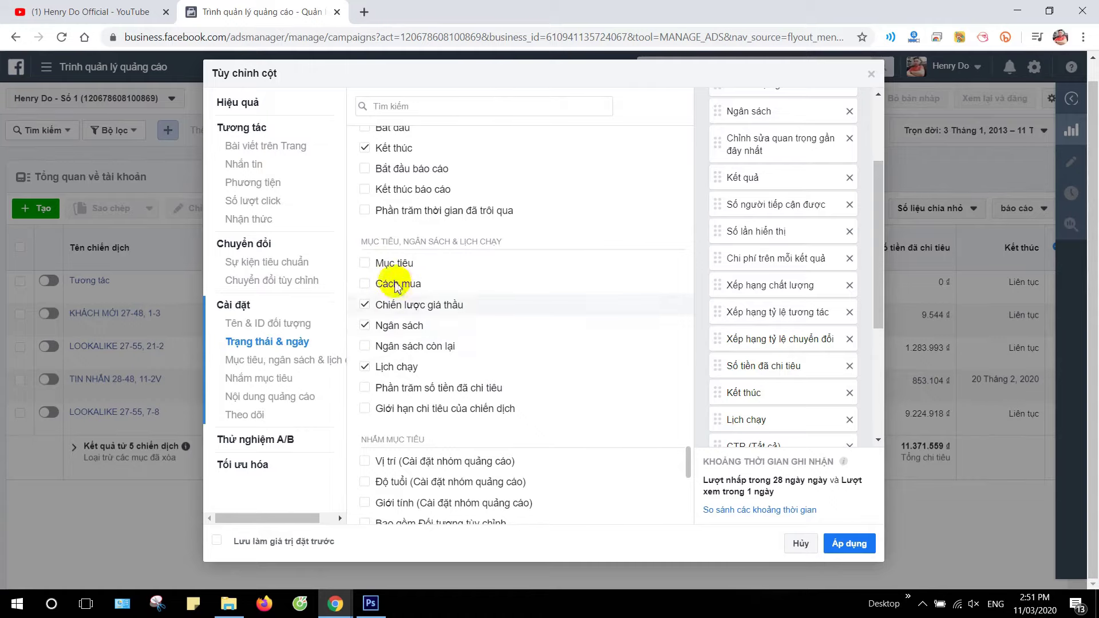
mouse_move(421, 257)
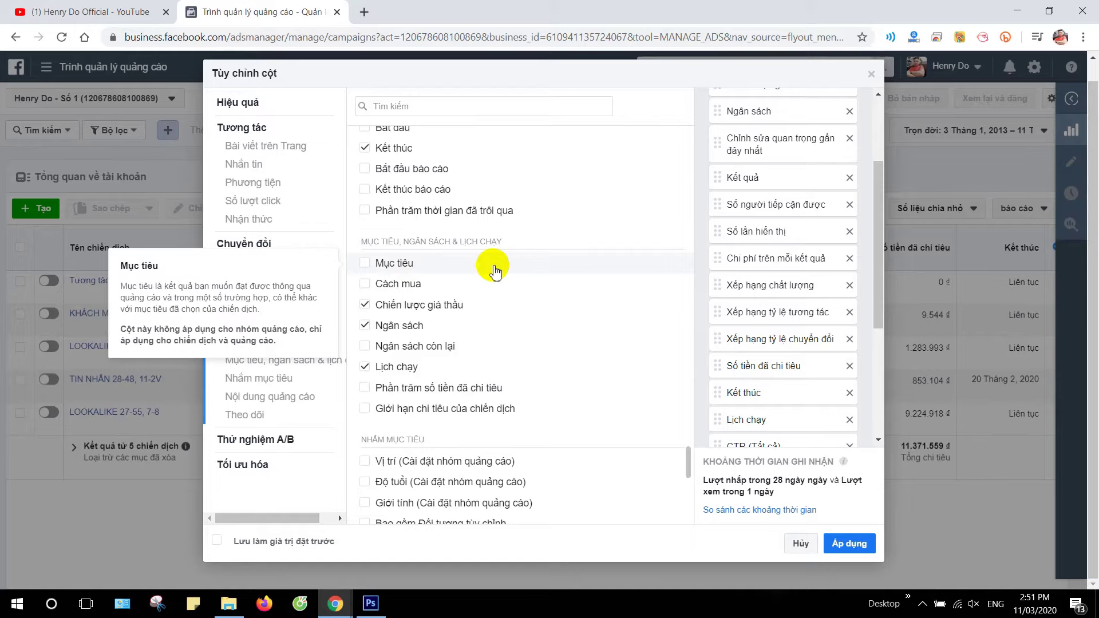
scroll(630, 332, down, 3)
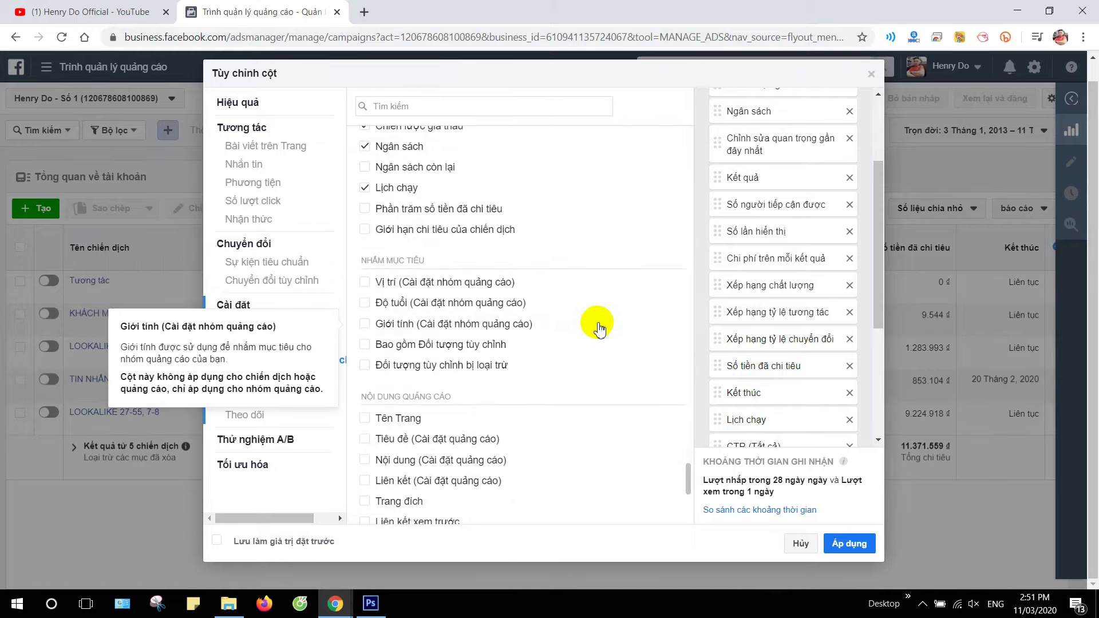
scroll(597, 320, down, 4)
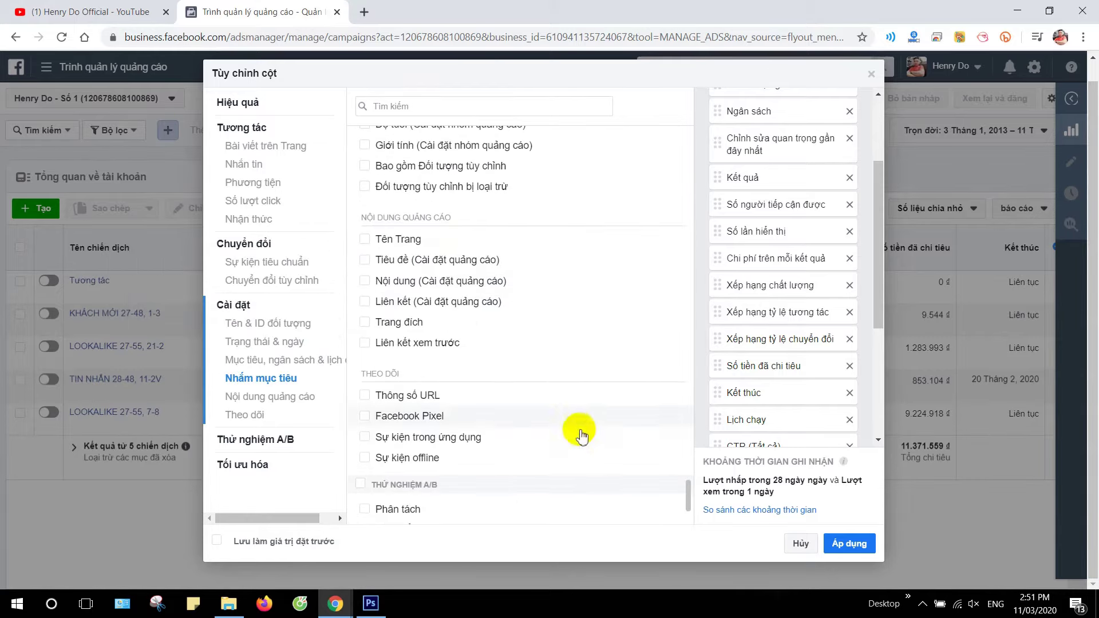
Review the remaining settings columns along with the A/B test (Thử nghiệm A/B) and optimization (Tối ưu hóa) metrics.
scroll(538, 321, up, 3)
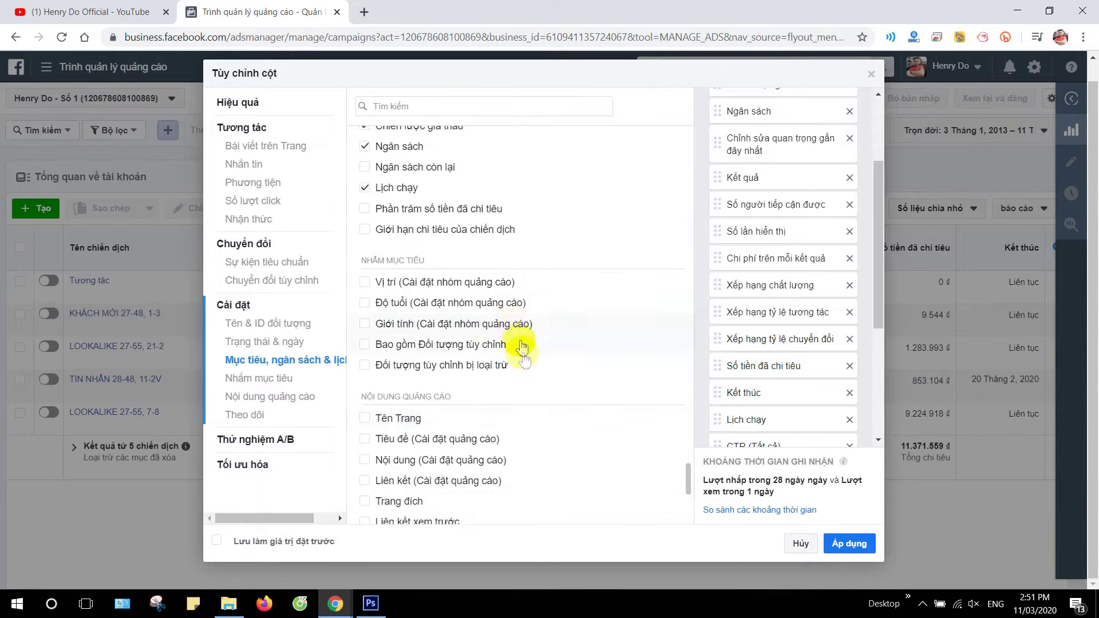
scroll(486, 315, down, 3)
scroll(510, 401, down, 2)
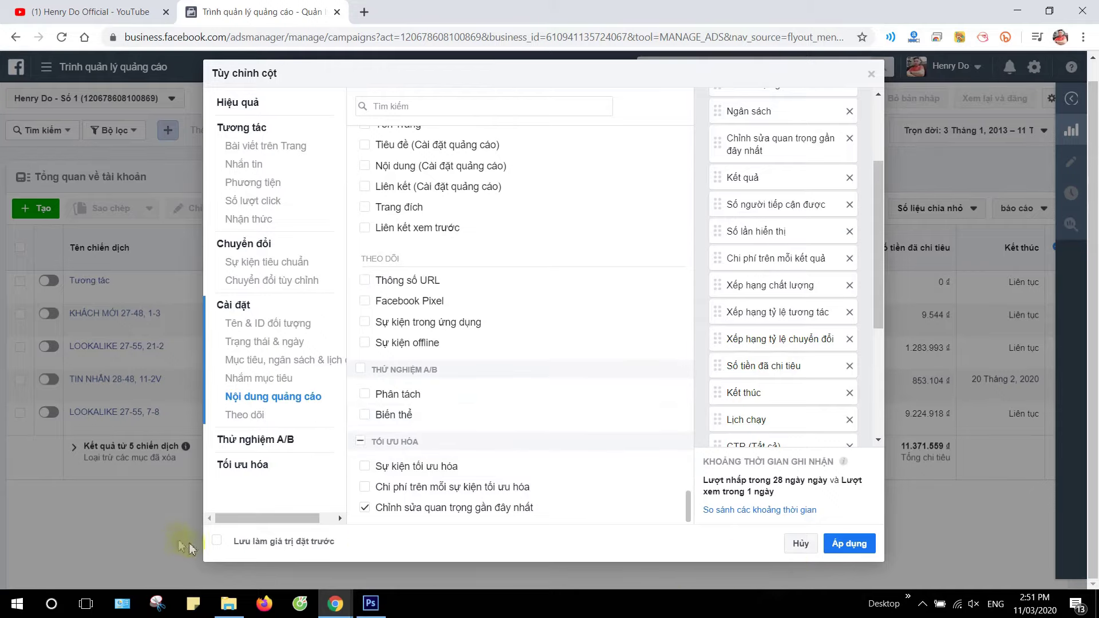
Try the option to save the column selection as a preset (Lưu làm giá trị đặt trước), and discard the column customization.
click(216, 542)
click(382, 546)
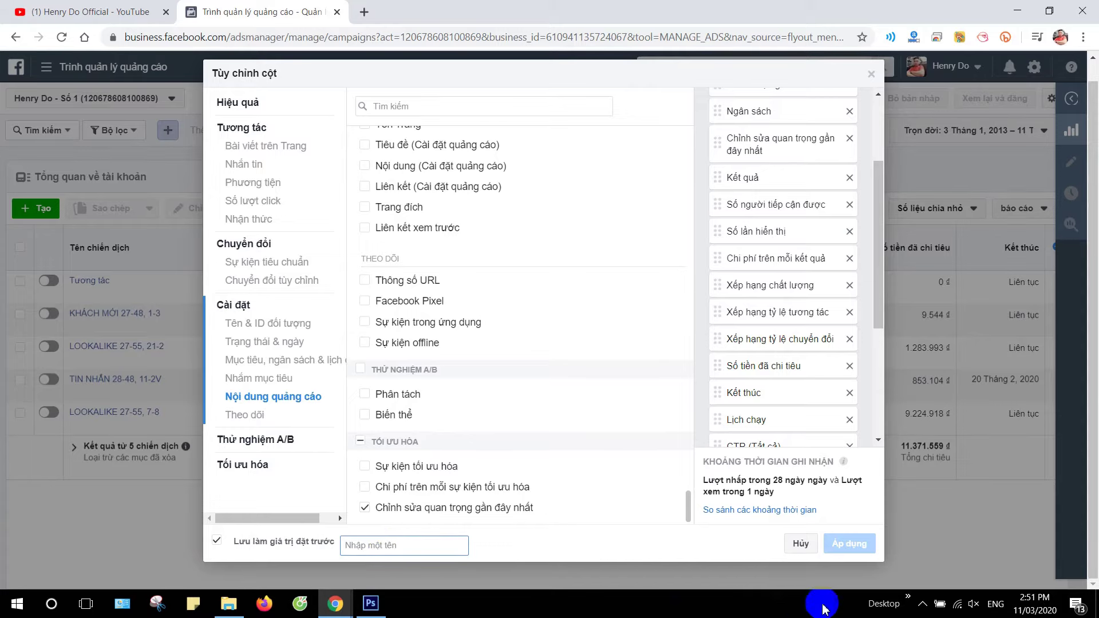
click(801, 544)
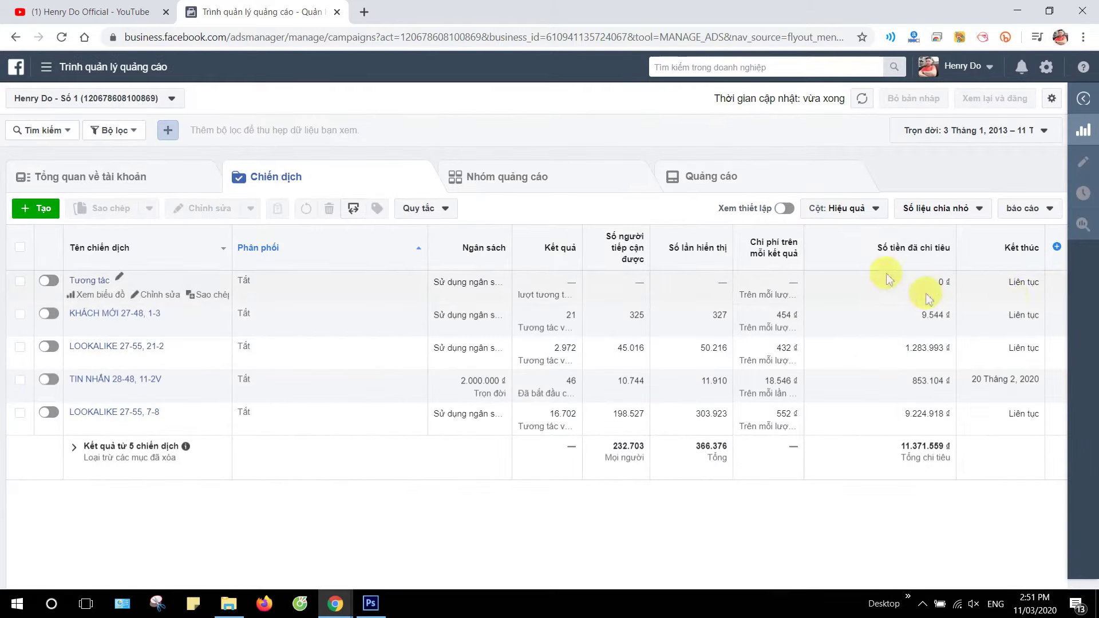
Apply the second of the two saved custom column presets to the campaign table and check the available date range presets.
click(862, 209)
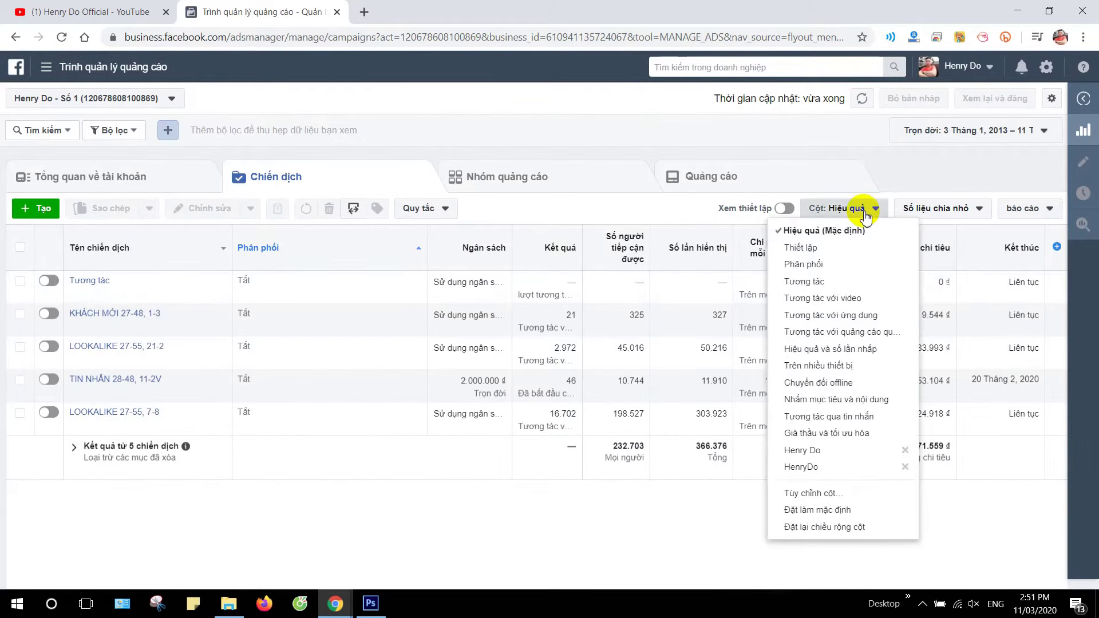
click(857, 468)
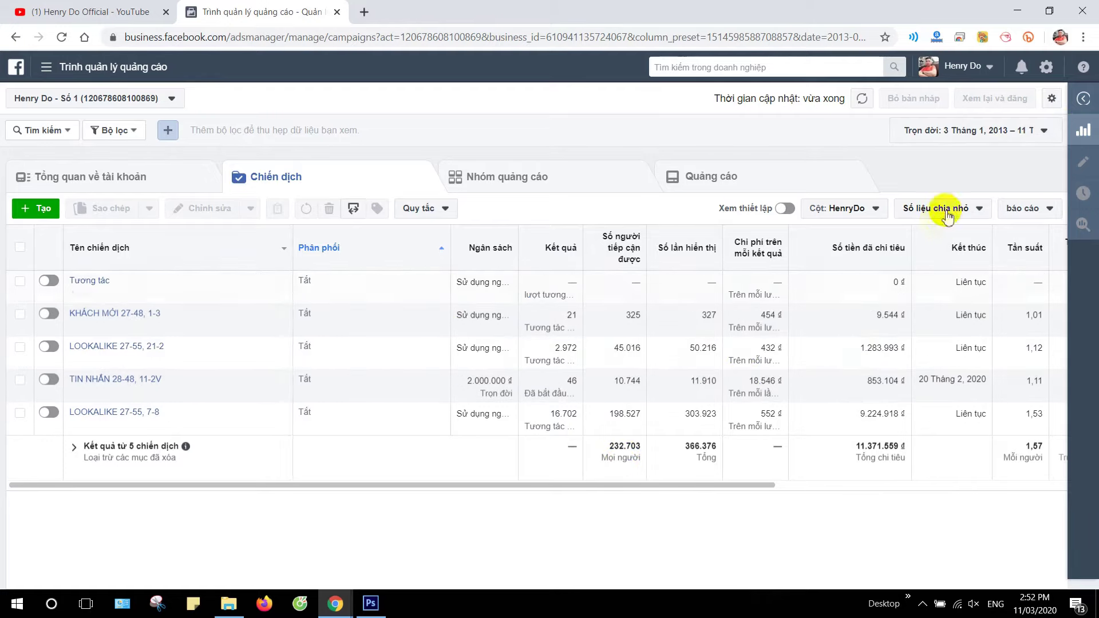
click(1053, 139)
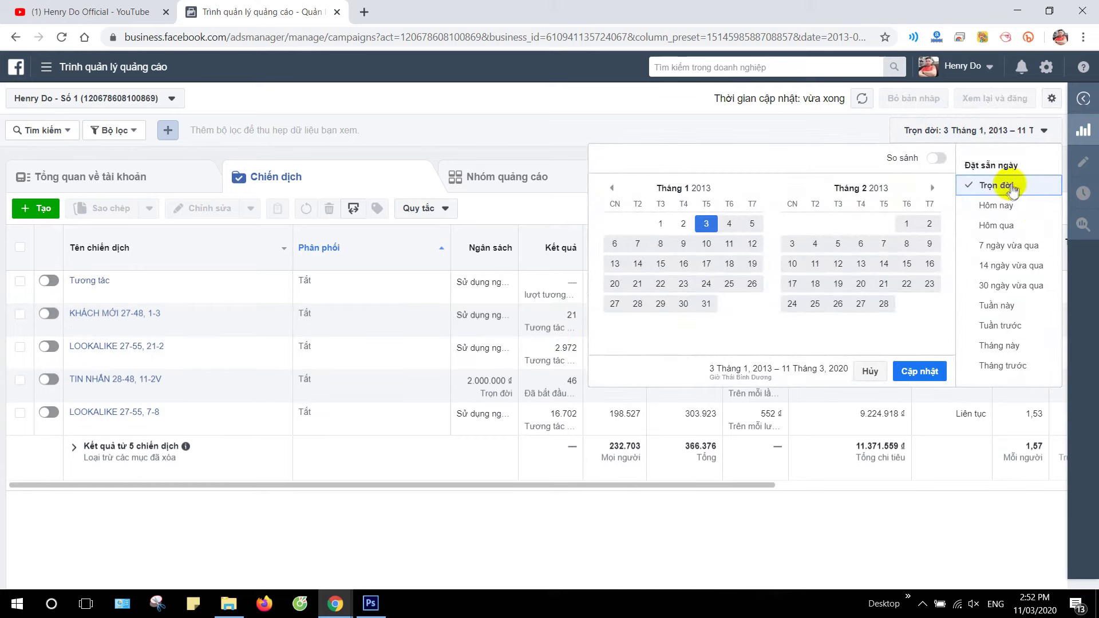
click(507, 141)
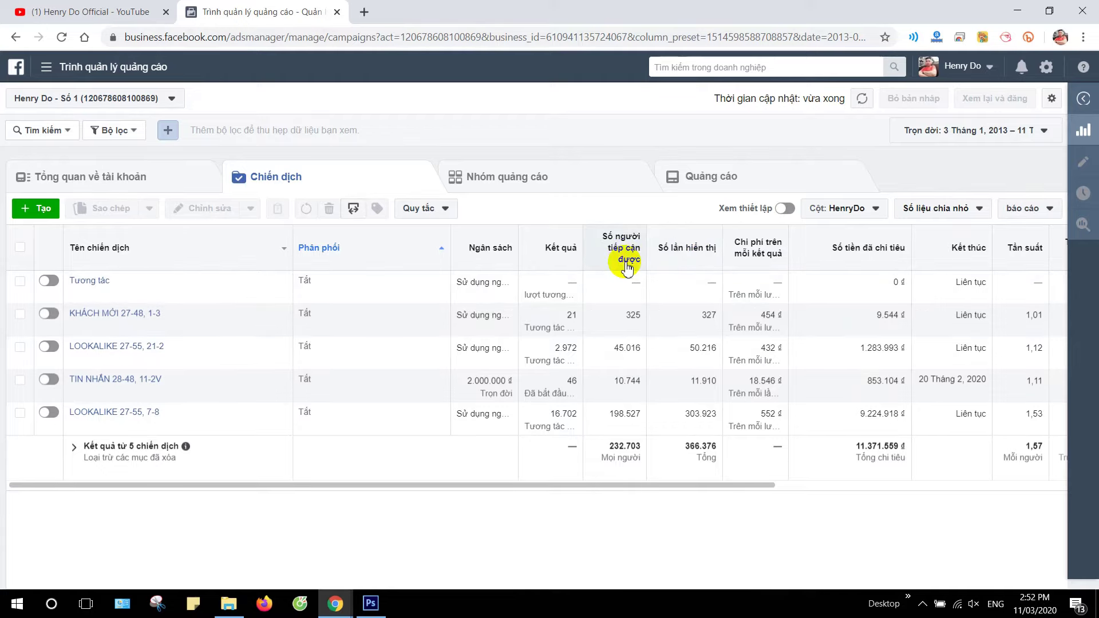
Compare the cost per result (Chi phí trên mỗi kết quả) of campaigns KHÁCH MỚI 27-48, 1-3 and TIN NHẮN 28-48, 11-2V, and examine the remaining columns.
mouse_move(628, 266)
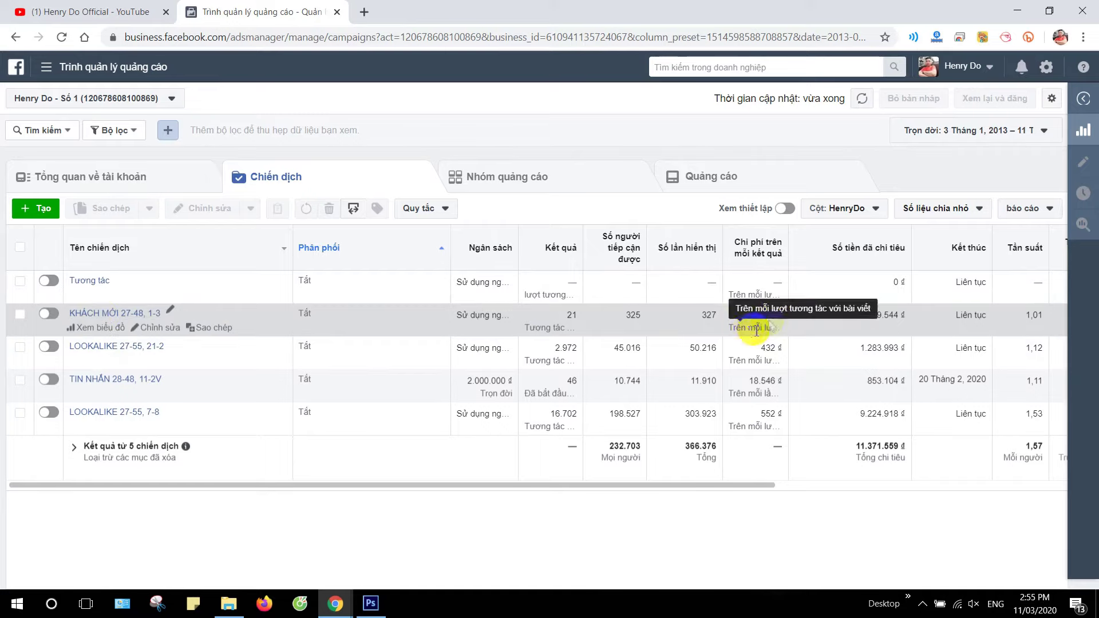
double_click(769, 314)
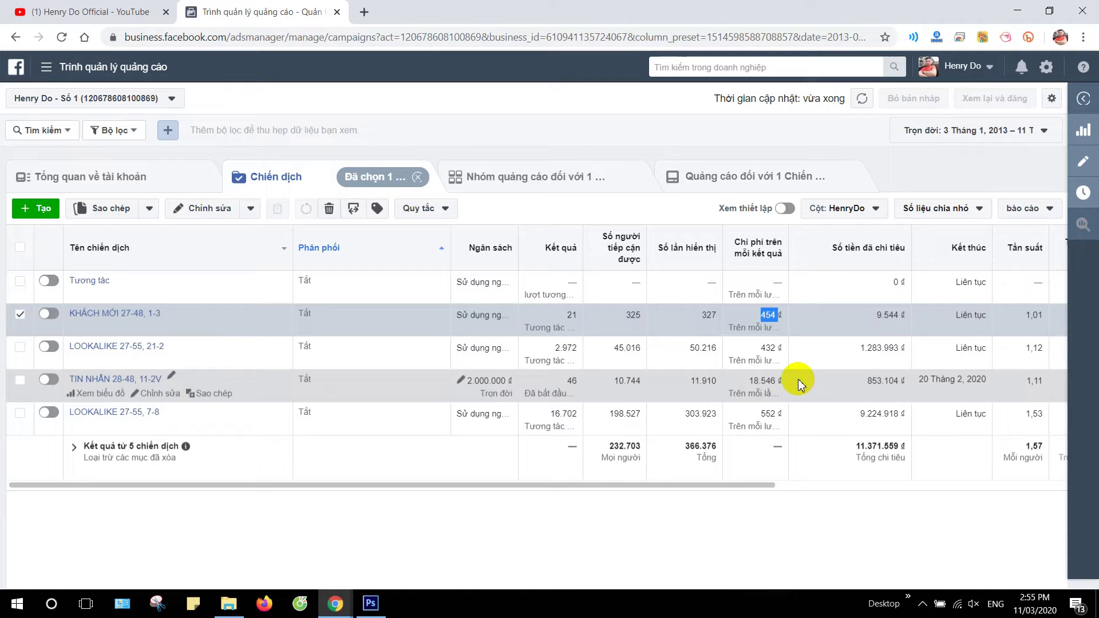
double_click(764, 380)
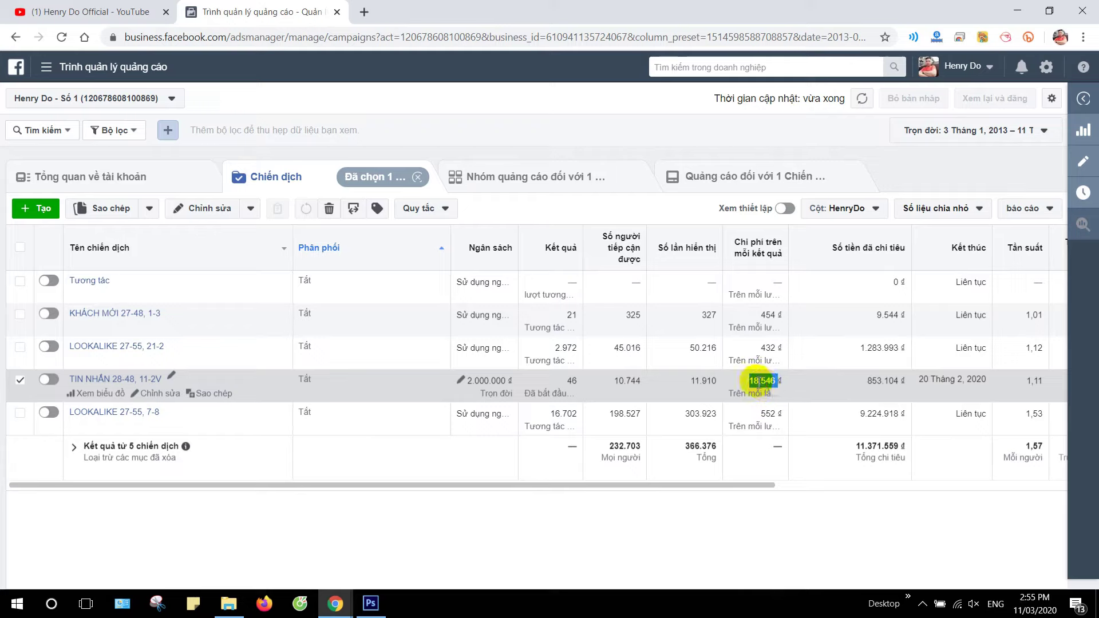
mouse_move(753, 247)
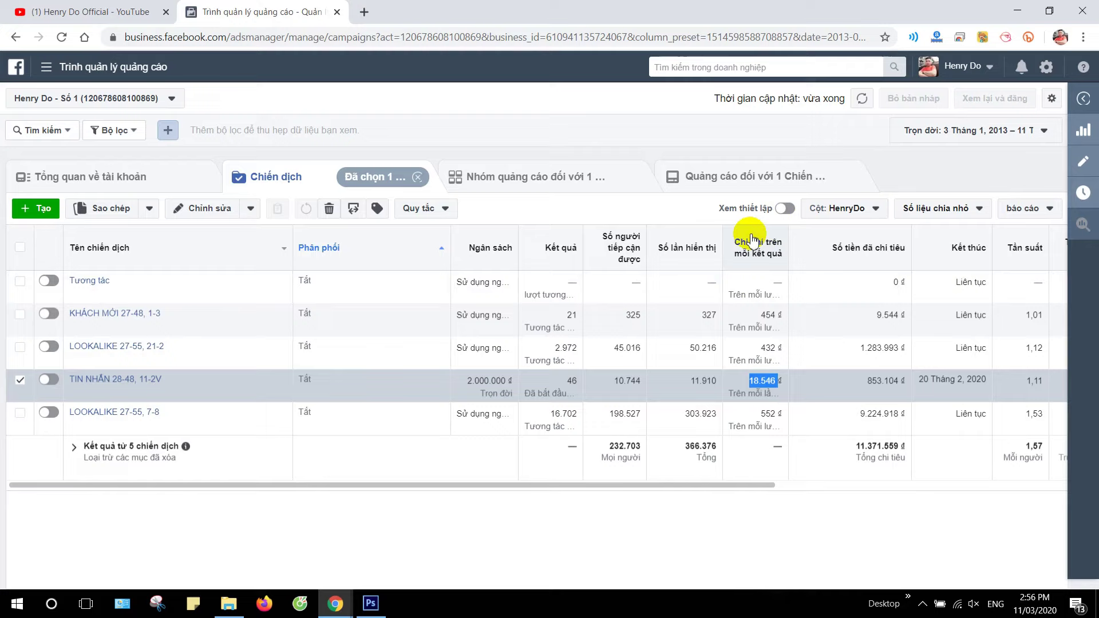
drag(705, 486, 819, 503)
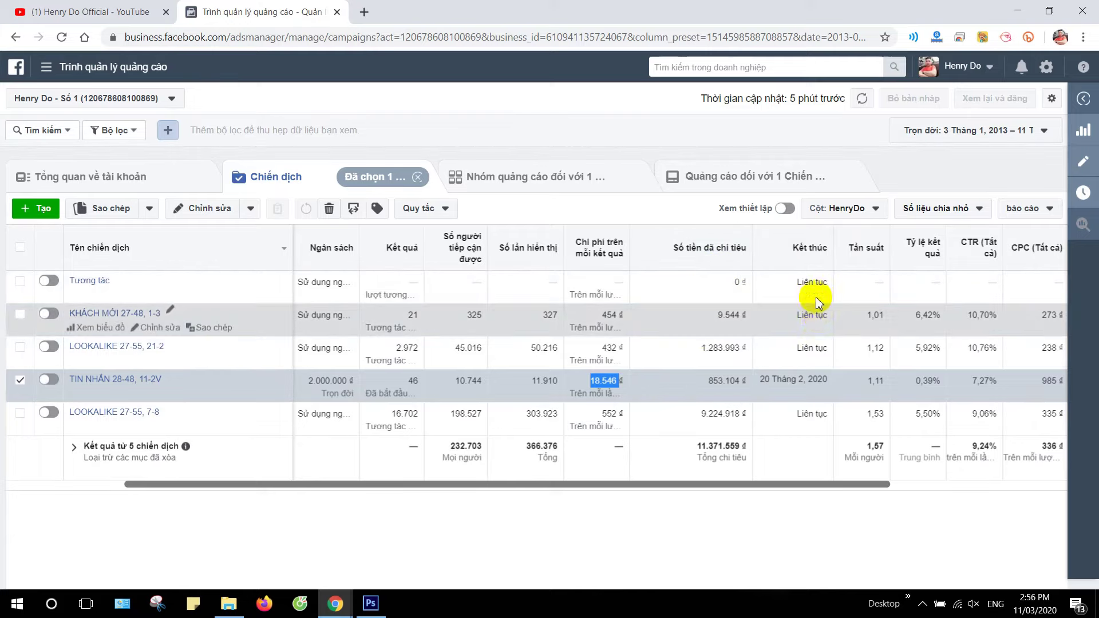
mouse_move(800, 244)
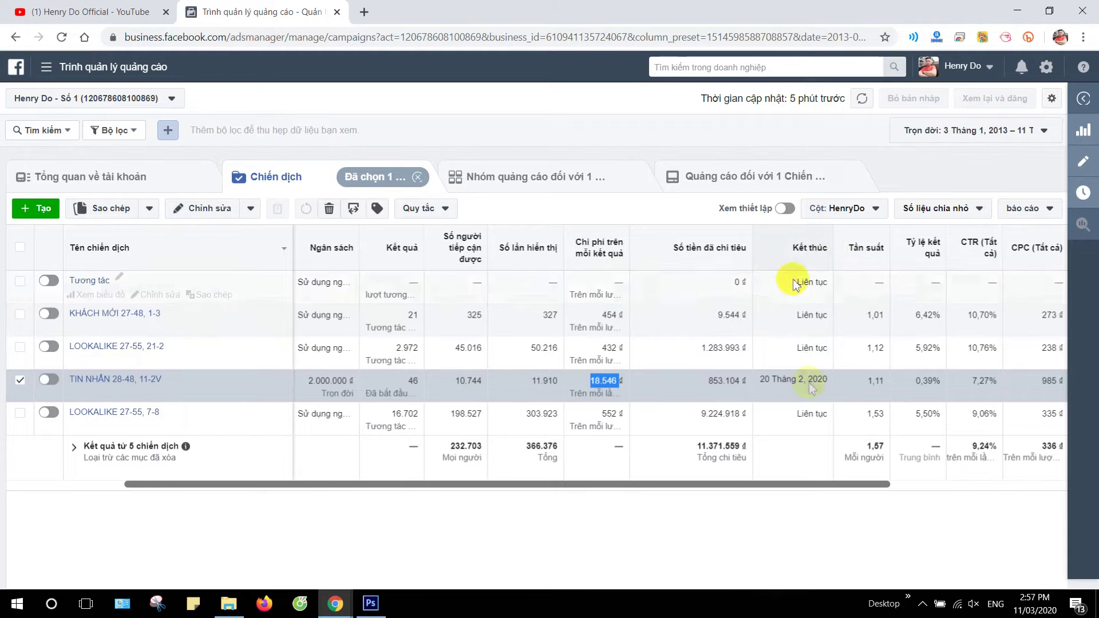
Switch the campaign table to the first saved custom column preset and examine its comment, message, CPM, reach cost, CPC, CTR and frequency metrics.
click(845, 209)
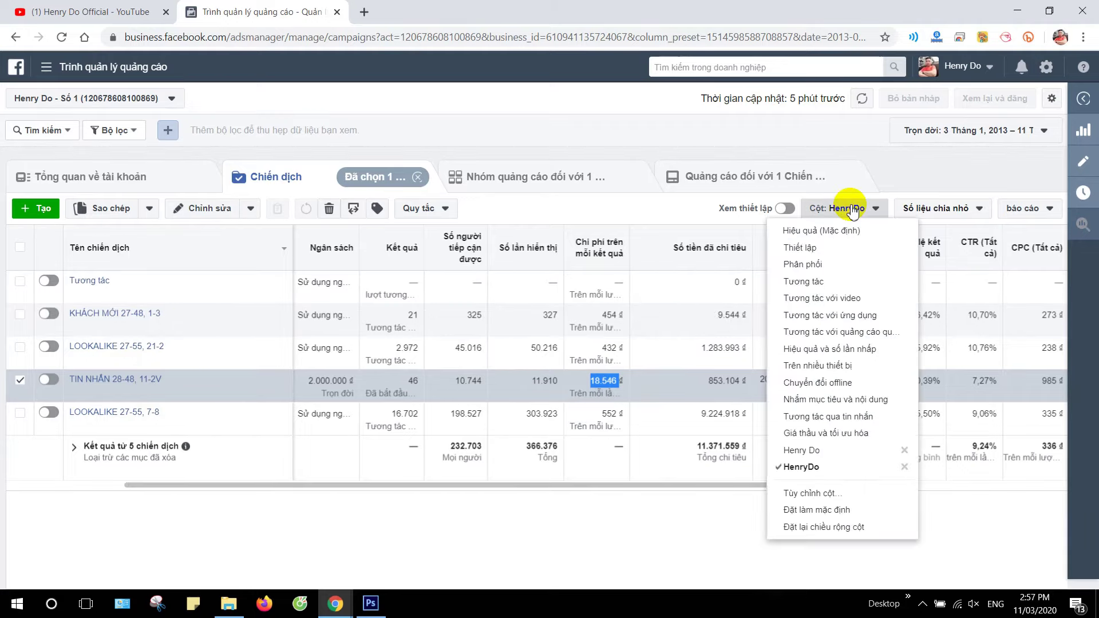
click(842, 451)
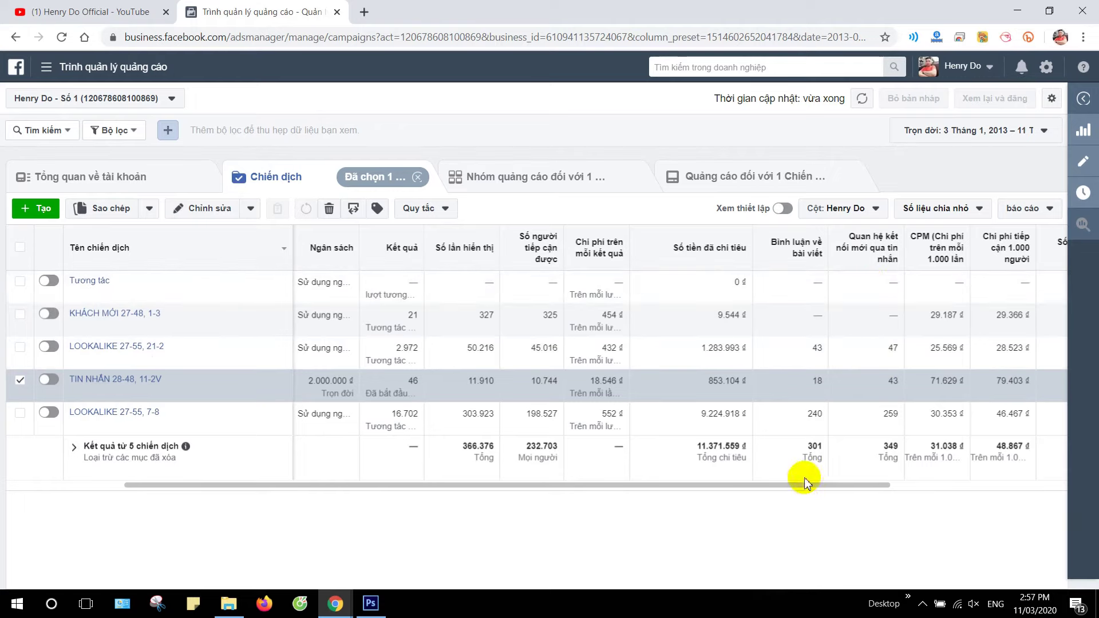
drag(809, 486, 836, 487)
drag(889, 492, 898, 493)
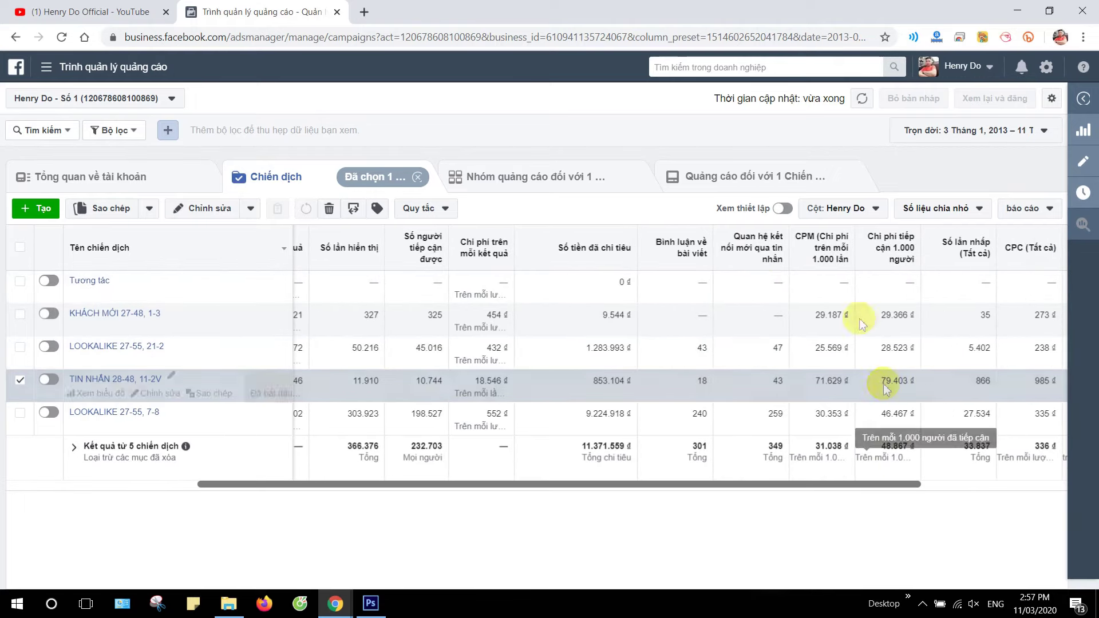
mouse_move(850, 269)
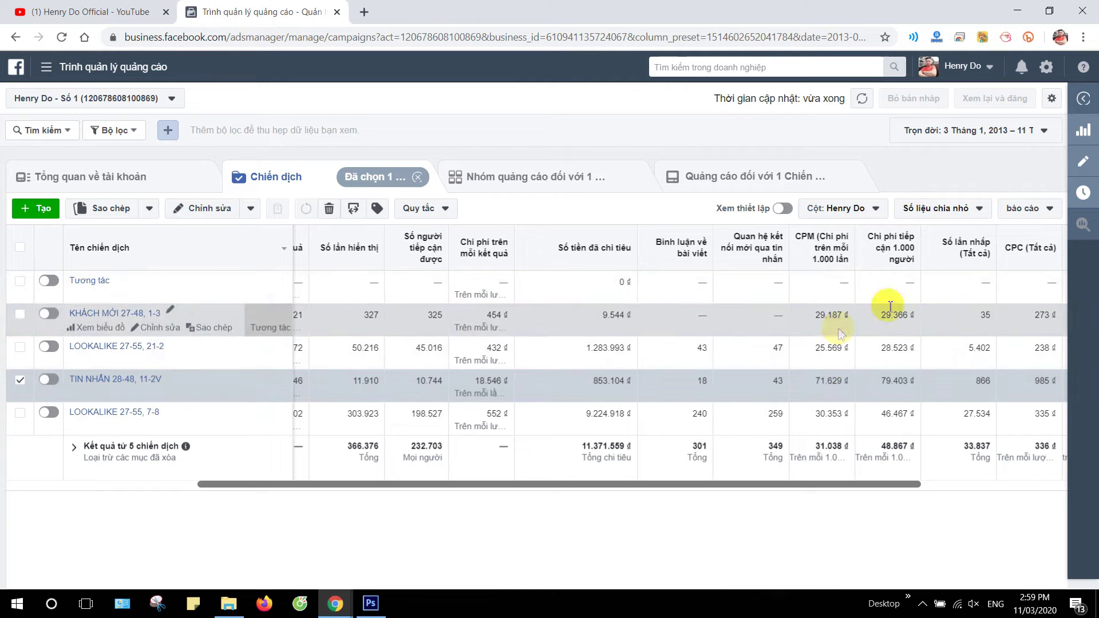
mouse_move(891, 259)
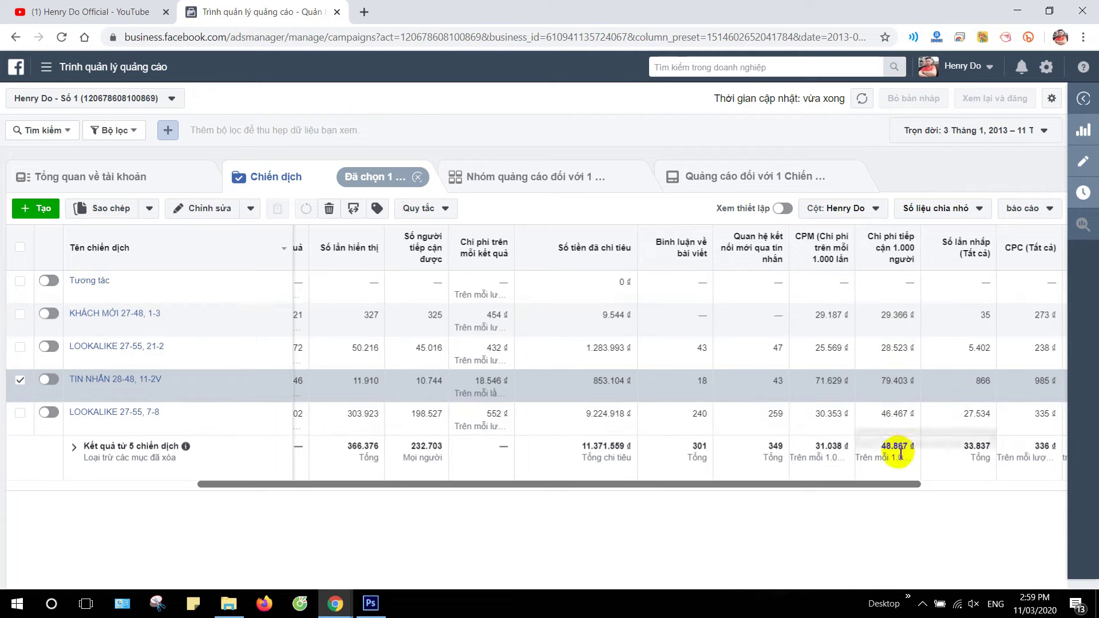
drag(876, 486, 996, 491)
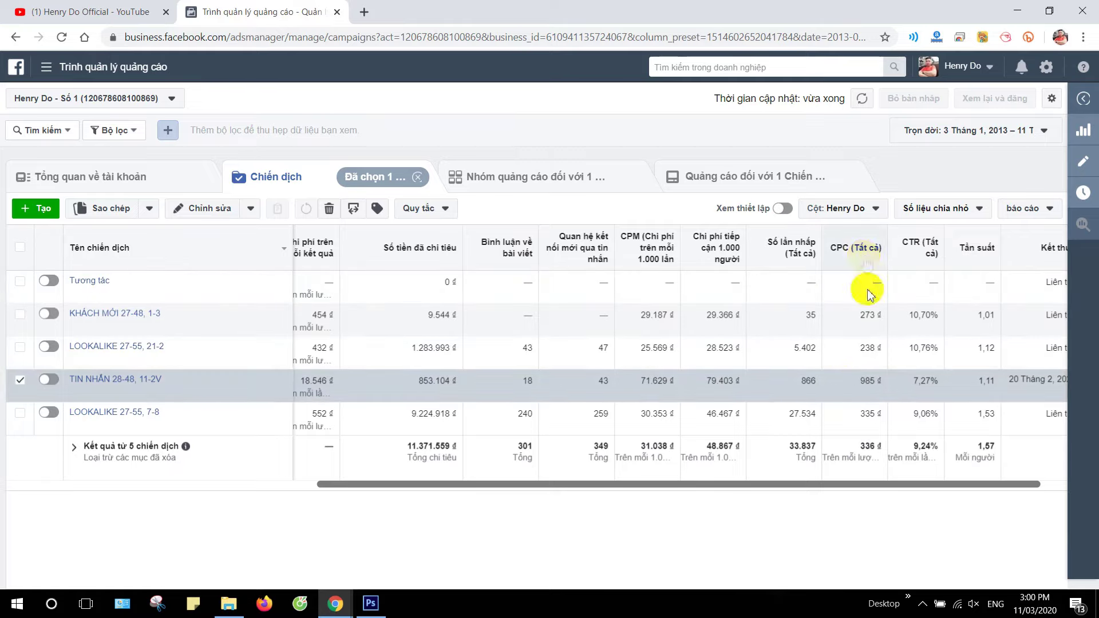
mouse_move(922, 259)
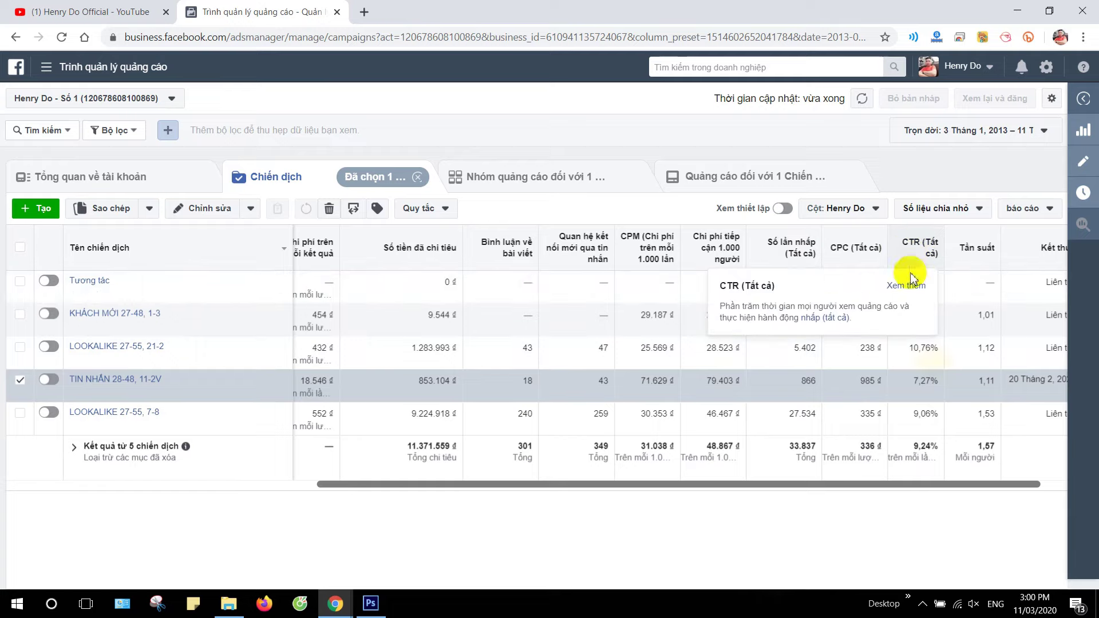
drag(946, 491, 976, 483)
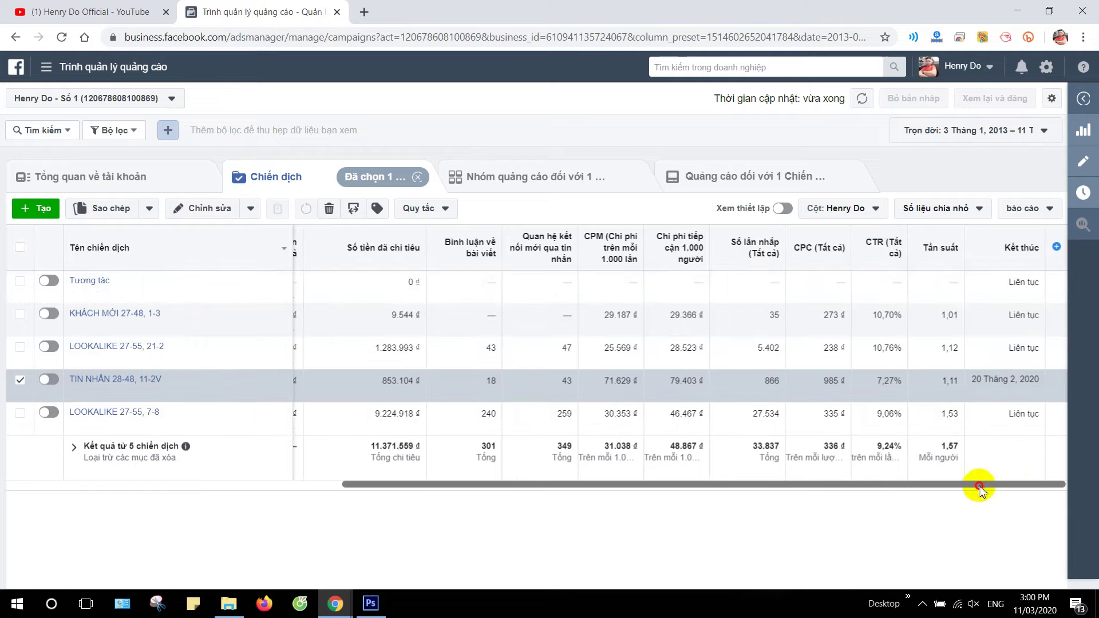